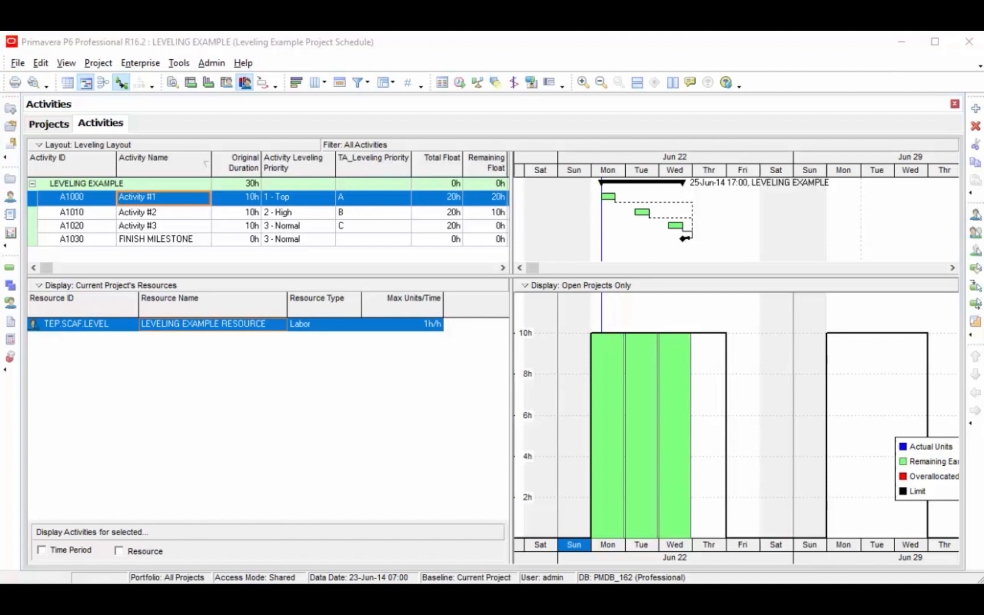
# Examine the available Activity Leveling Priority options for Activity #1 without changing its priority
pyautogui.click(298, 198)
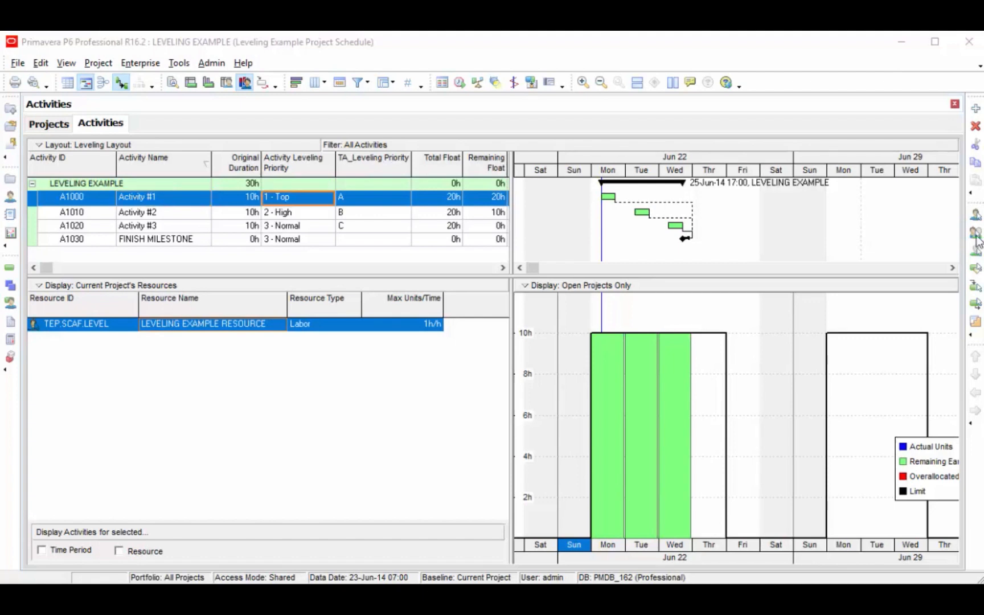
pyautogui.click(326, 201)
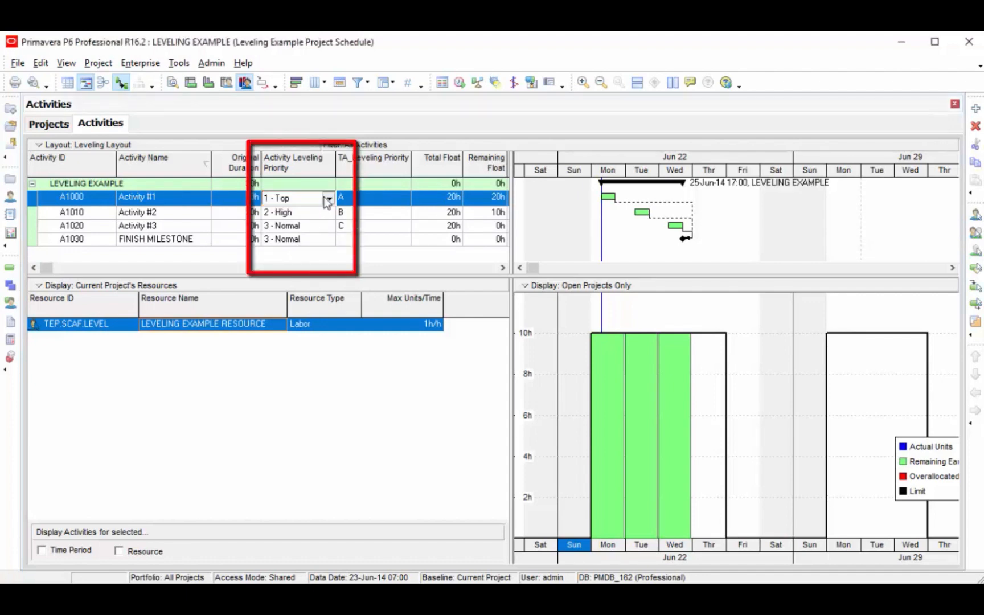
pyautogui.click(328, 199)
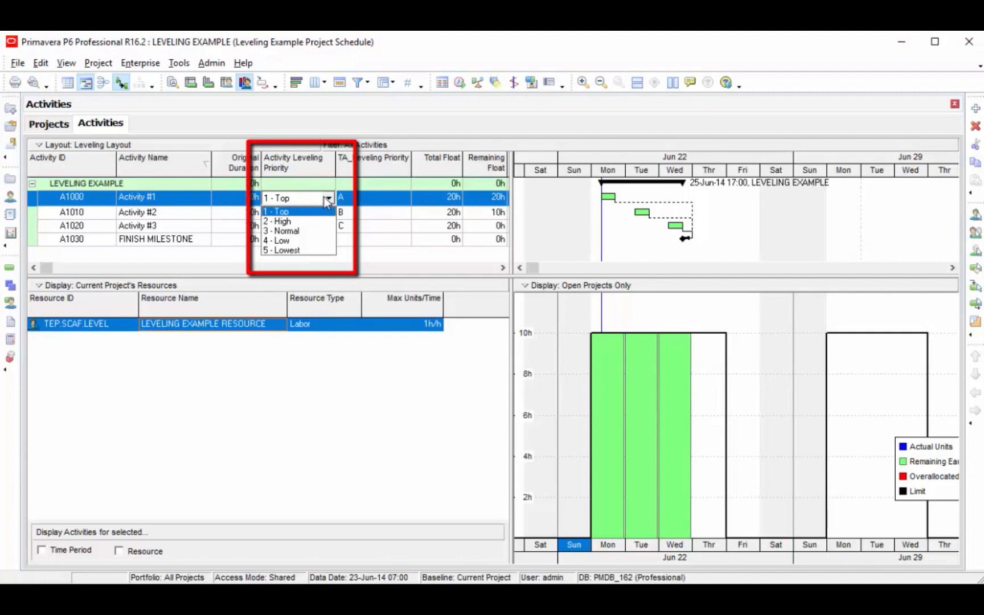
pyautogui.click(324, 197)
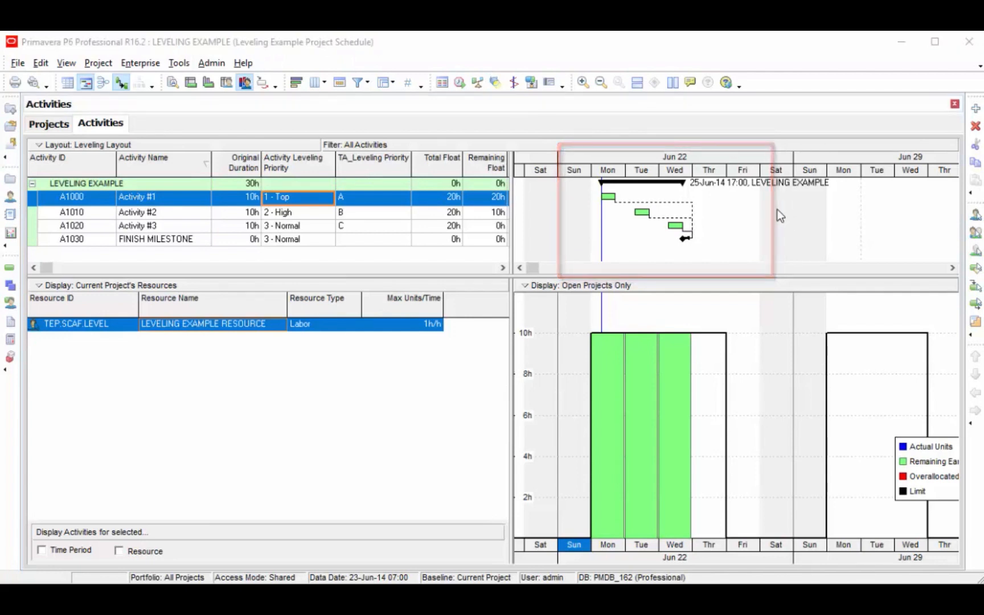
# Schedule the project with data date 23-Jun-14 07:00, and level its resources by ascending Activity Leveling Priority within Total Float
pyautogui.click(460, 83)
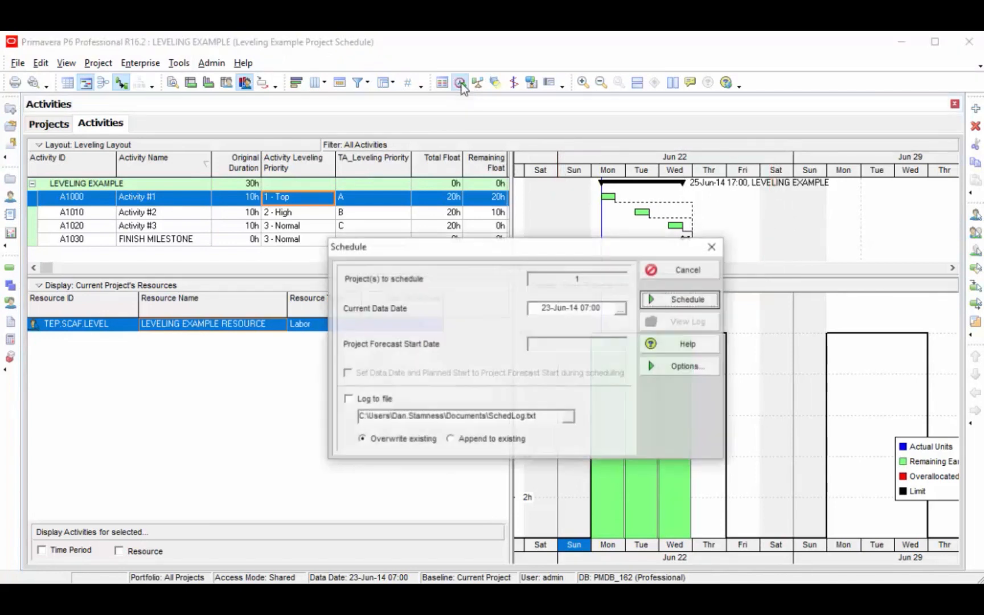
pyautogui.click(673, 302)
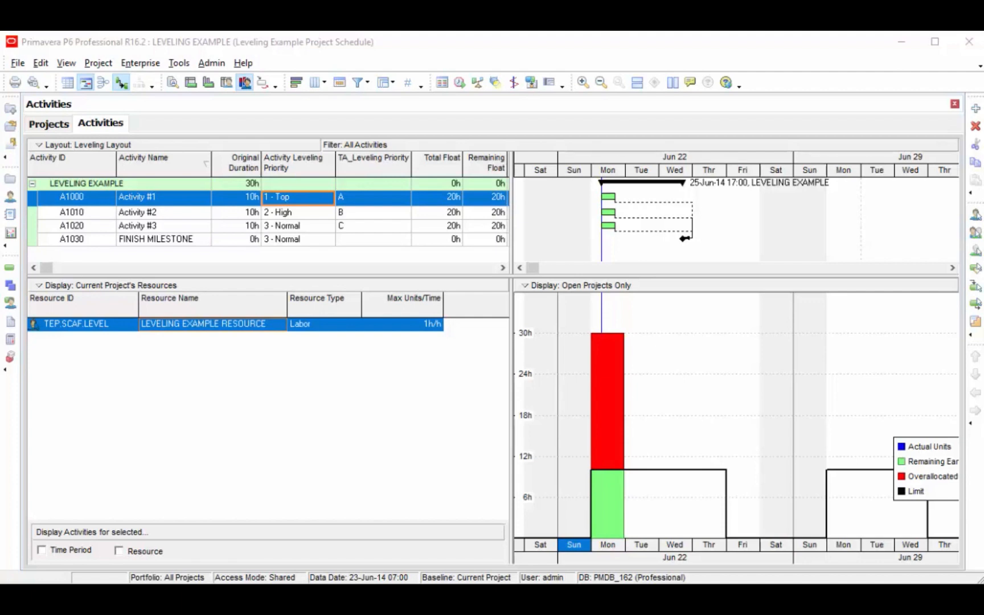
pyautogui.click(478, 83)
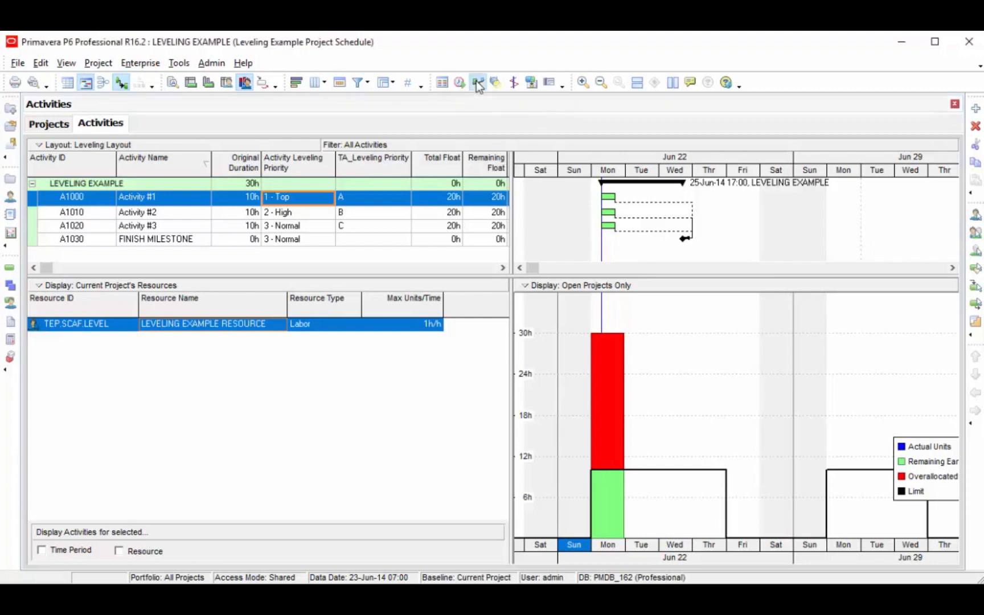
pyautogui.moveTo(503, 180); pyautogui.dragTo(654, 130)
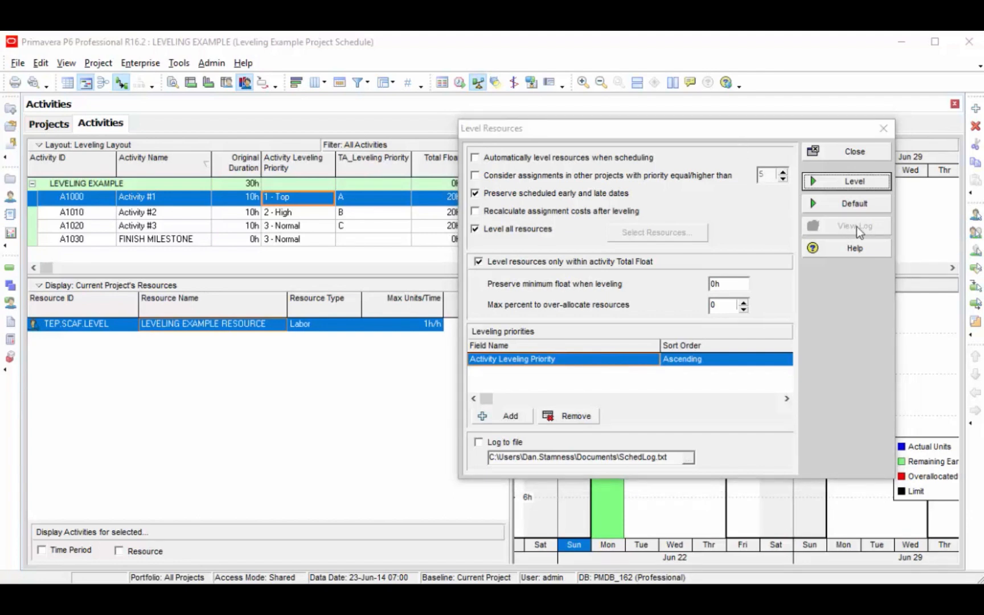
pyautogui.click(866, 182)
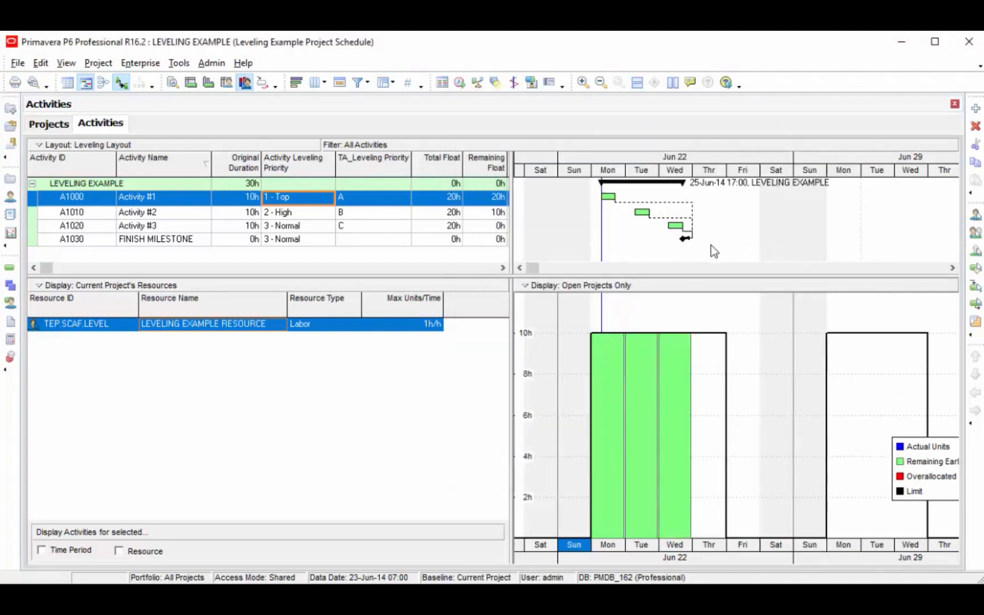
# Remove Activity Leveling Priority from the leveling priorities and level the project's resources again
pyautogui.click(354, 204)
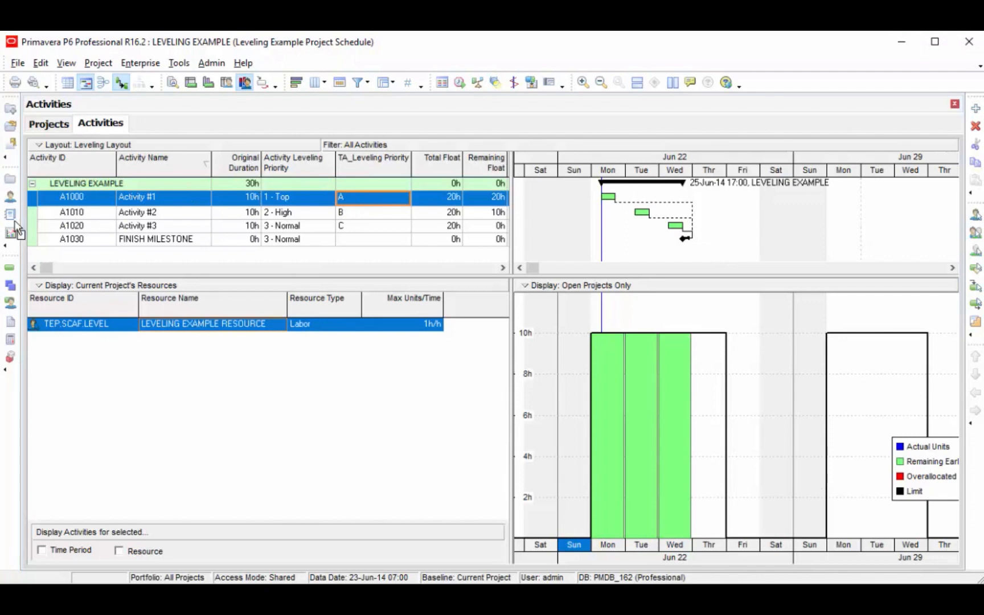
pyautogui.click(310, 199)
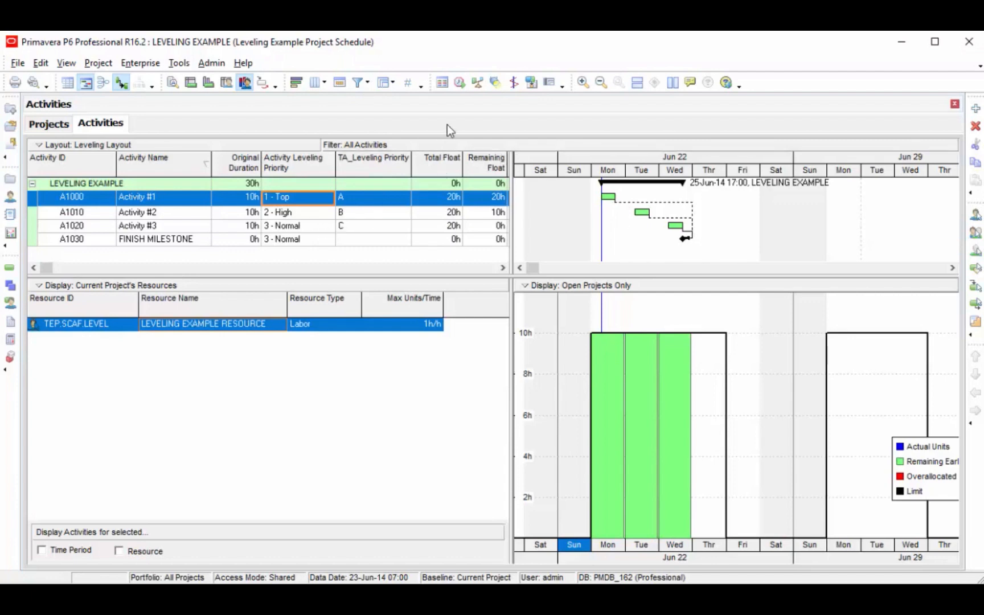
pyautogui.click(479, 83)
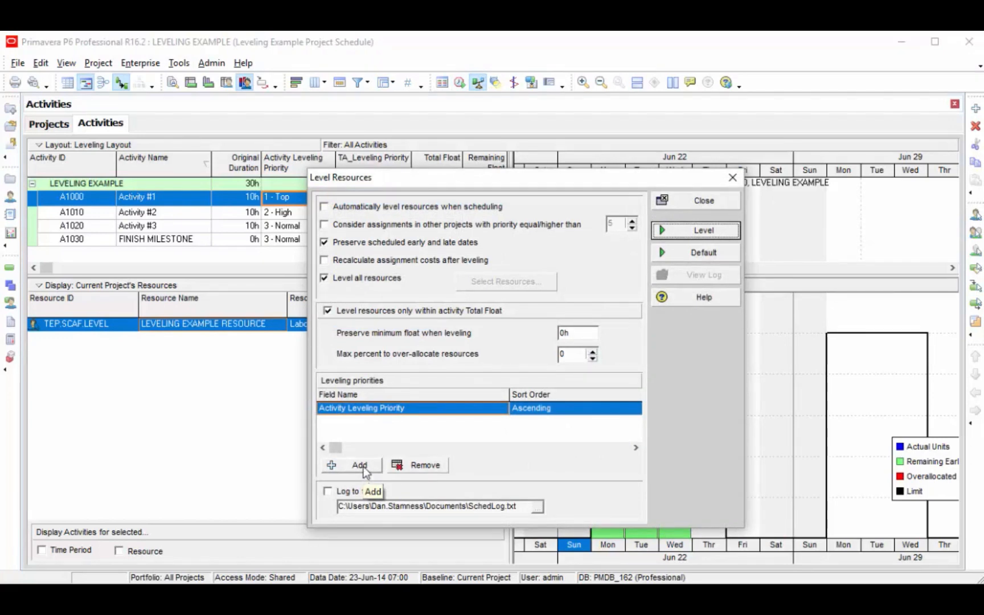
pyautogui.click(434, 469)
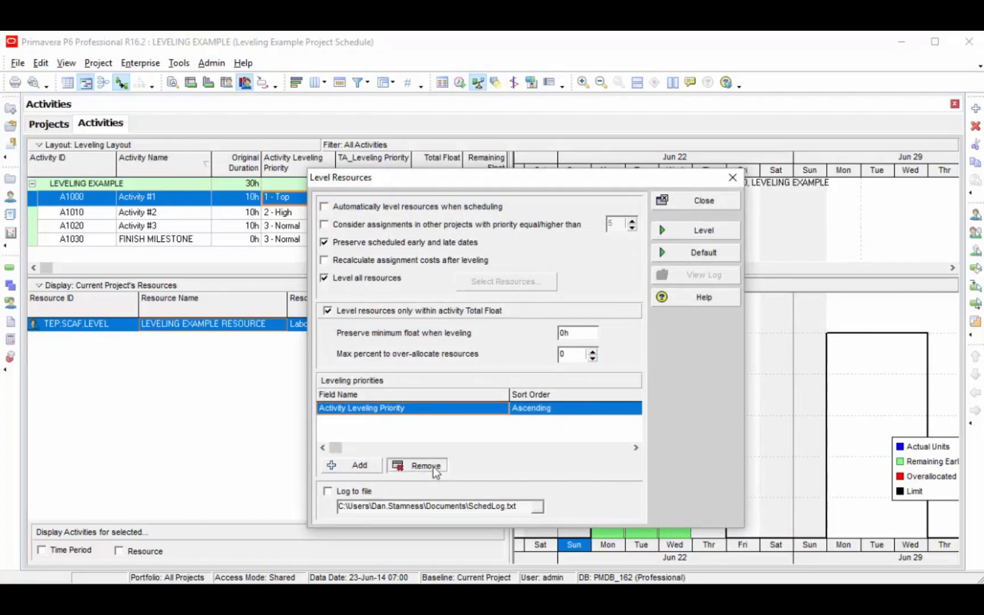
pyautogui.click(711, 231)
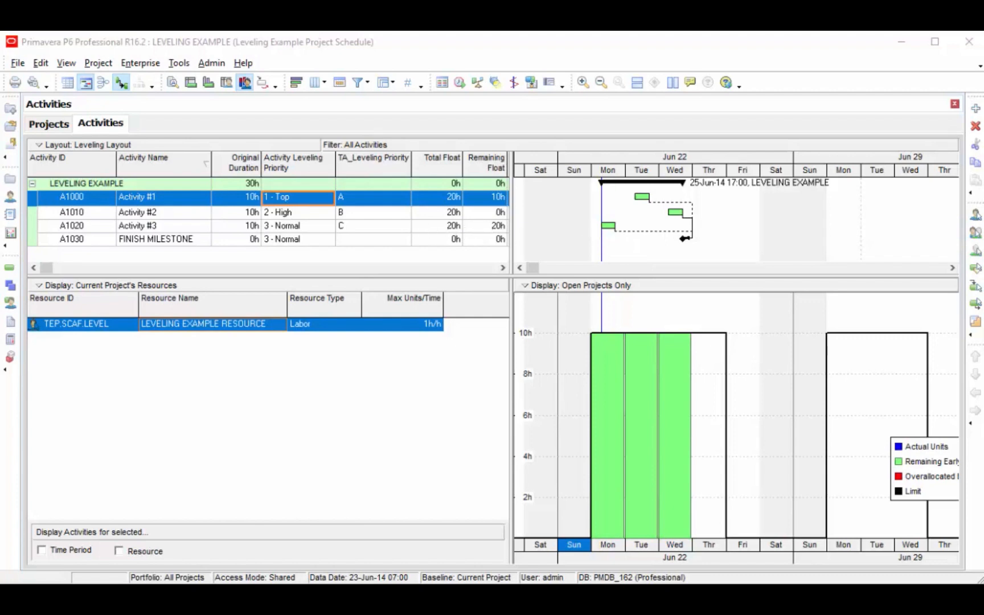
# Run the Activities report from the Project Office report group as a print preview
pyautogui.click(11, 214)
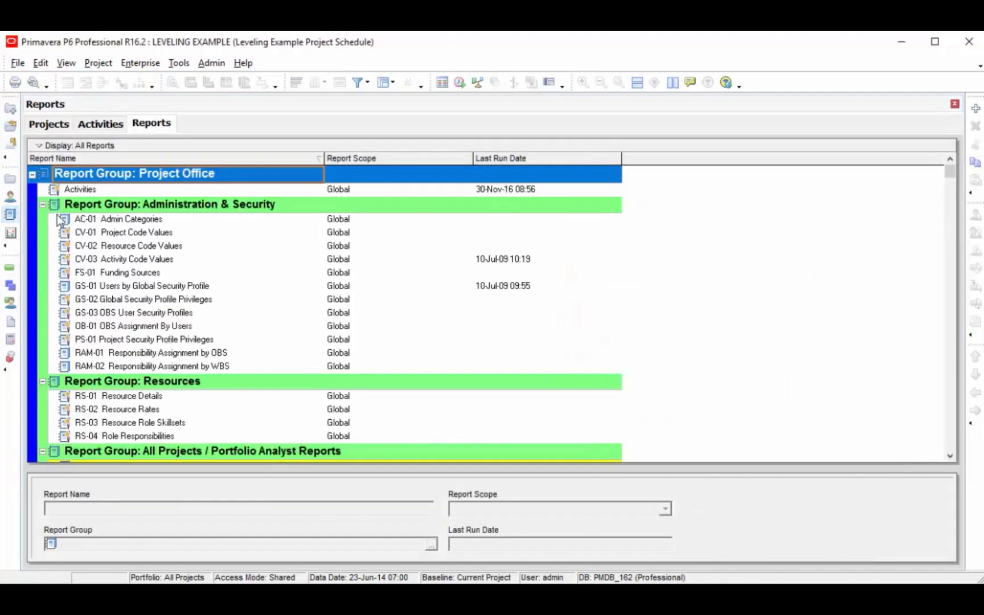
pyautogui.click(164, 190)
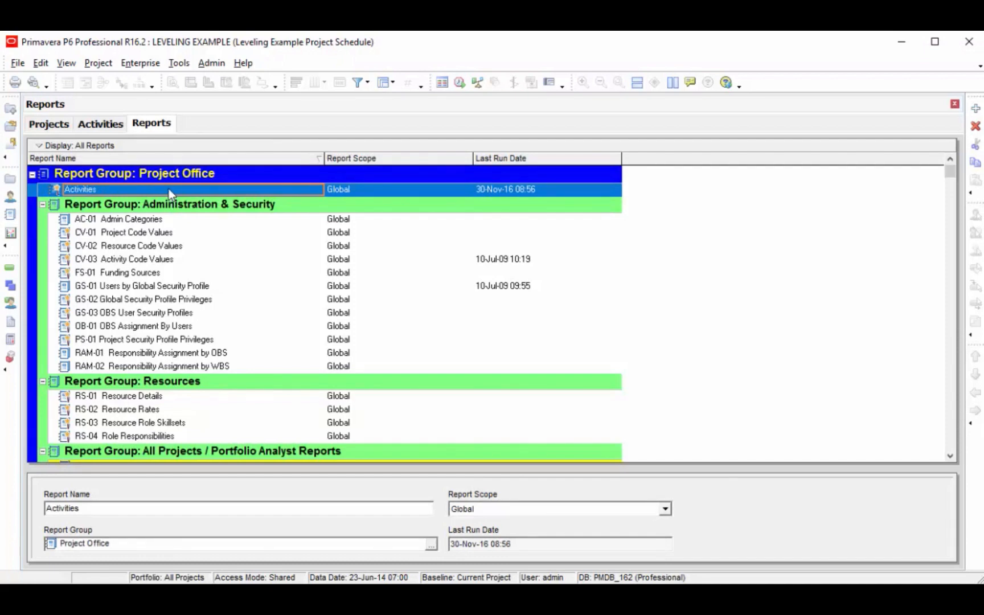
pyautogui.rightClick(168, 193)
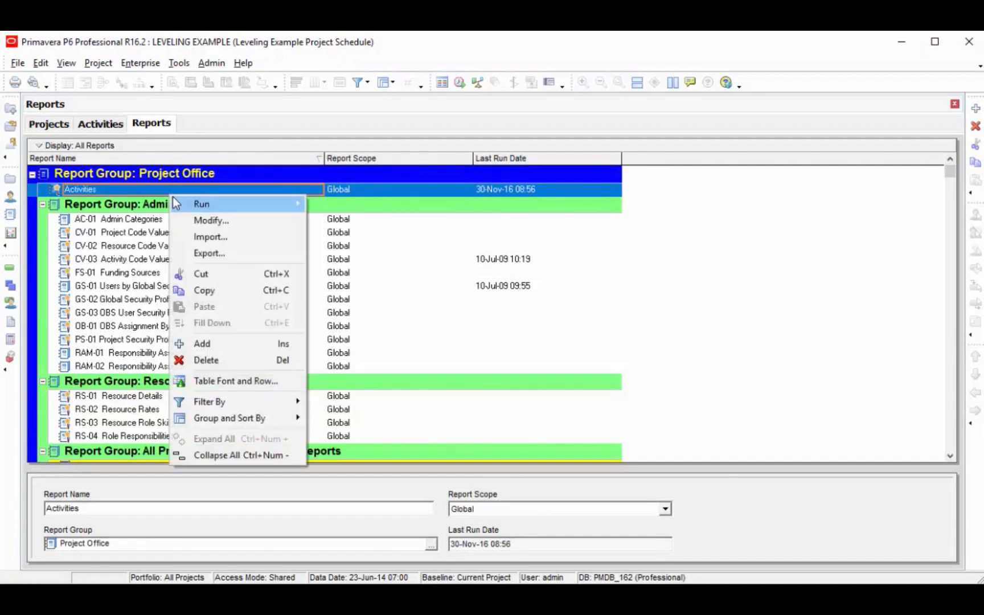
pyautogui.moveTo(194, 202)
pyautogui.click(353, 204)
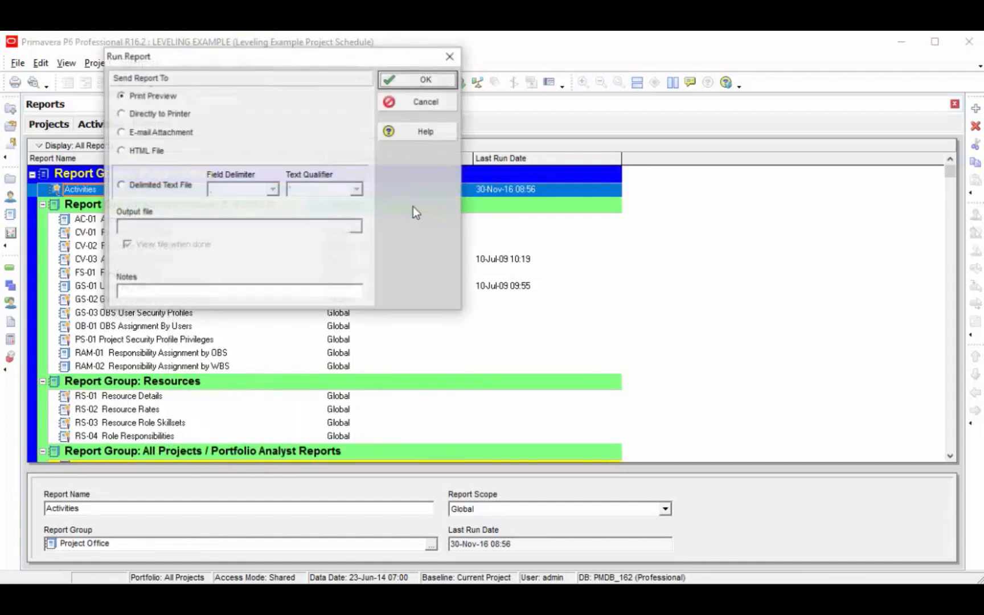
pyautogui.click(430, 79)
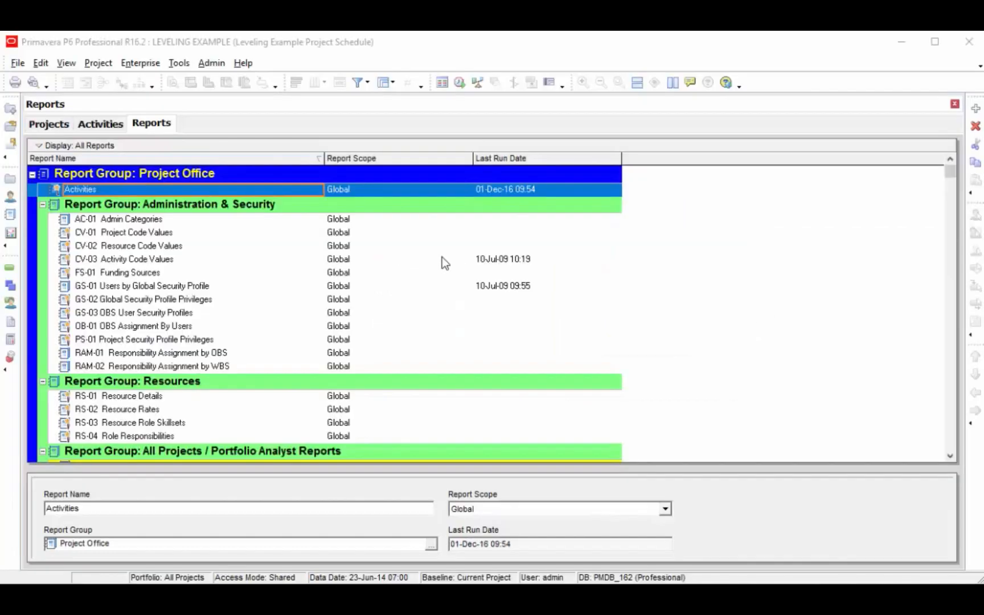
# Open the Project Office group's Activities report for modification and enlarge the report editor window
pyautogui.click(354, 190)
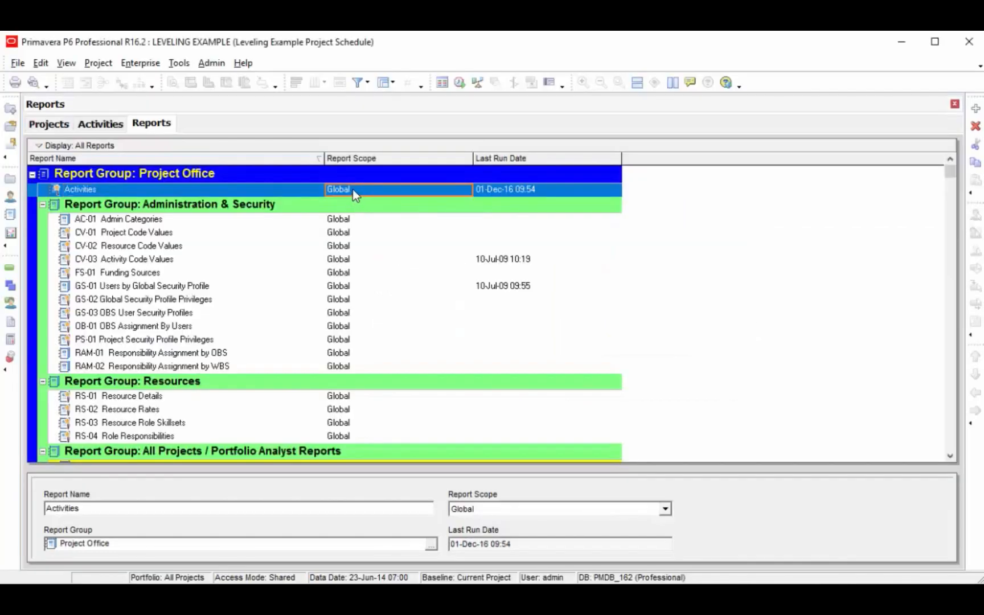
pyautogui.rightClick(244, 188)
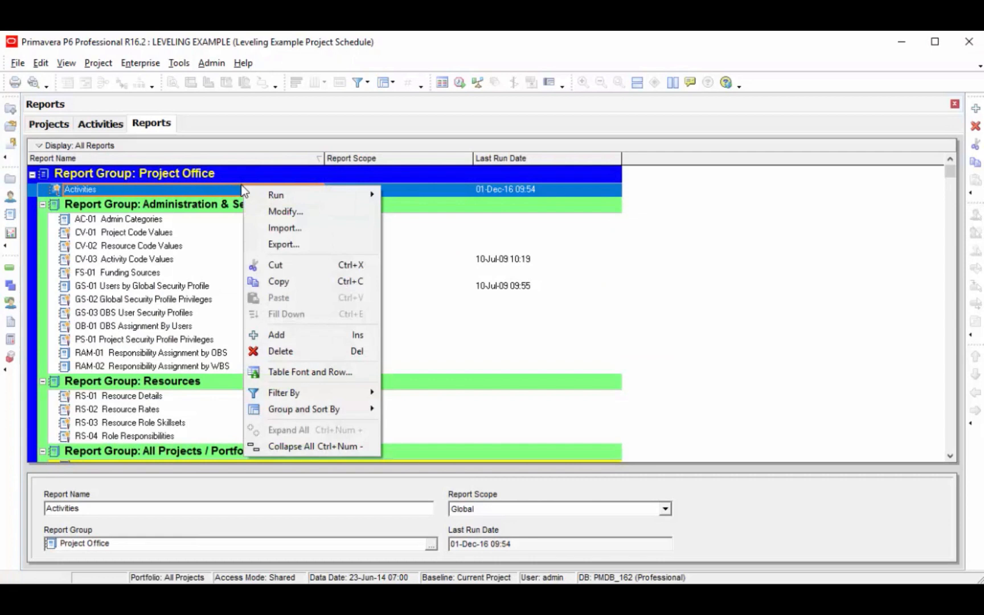
pyautogui.click(268, 212)
pyautogui.moveTo(496, 194); pyautogui.dragTo(341, 67)
pyautogui.moveTo(594, 411); pyautogui.dragTo(877, 536)
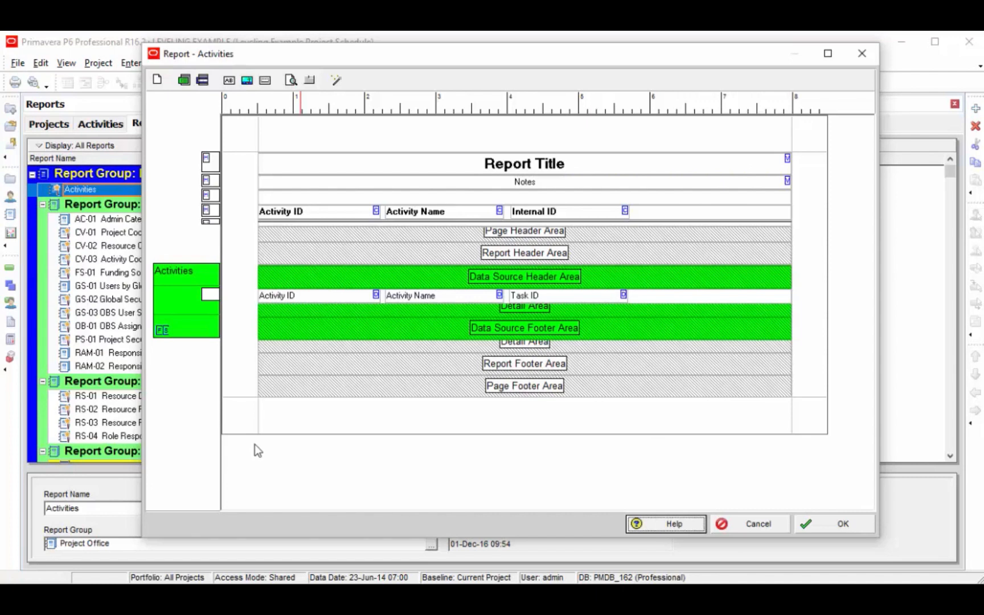
# Examine the report's column heading cells and the Activity ID, Activity Name and Task ID detail cells
pyautogui.click(316, 297)
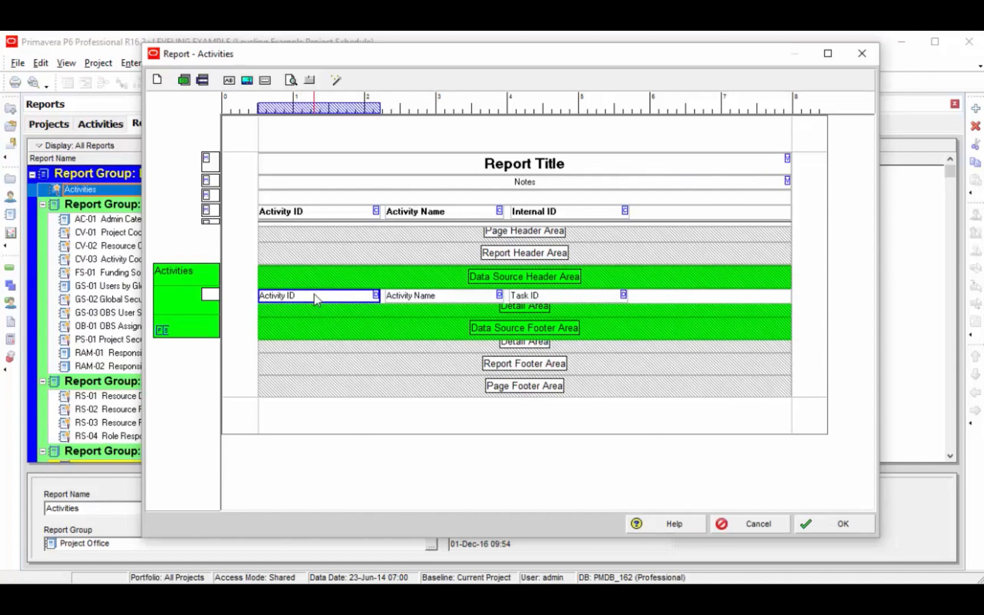
pyautogui.click(415, 298)
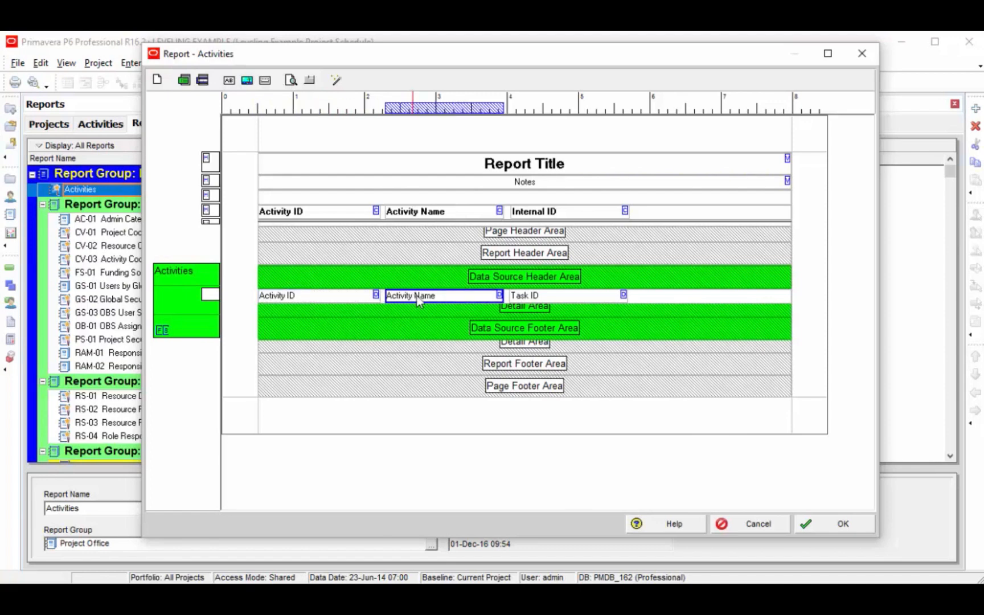
pyautogui.click(569, 295)
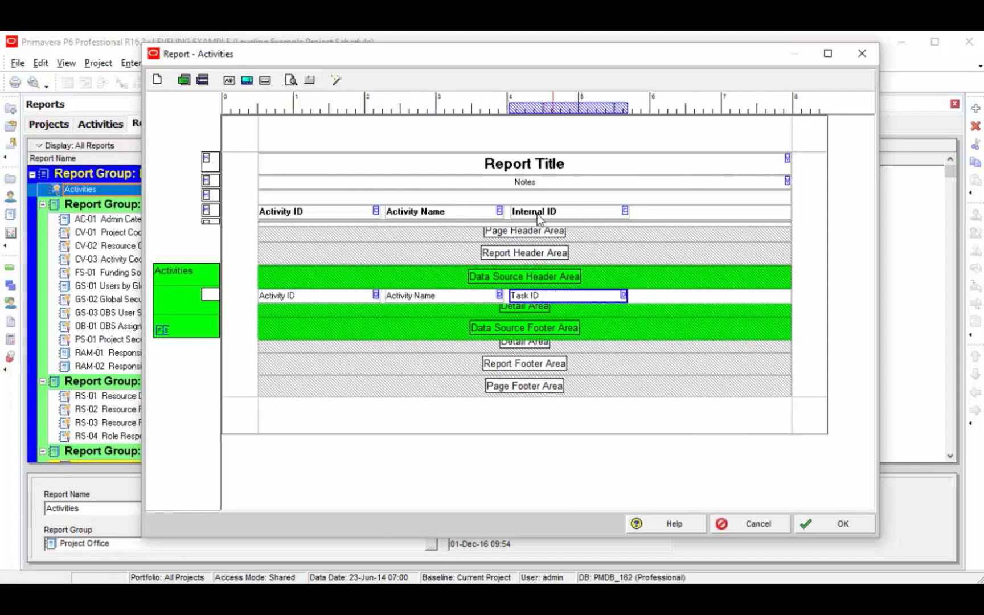
pyautogui.click(483, 213)
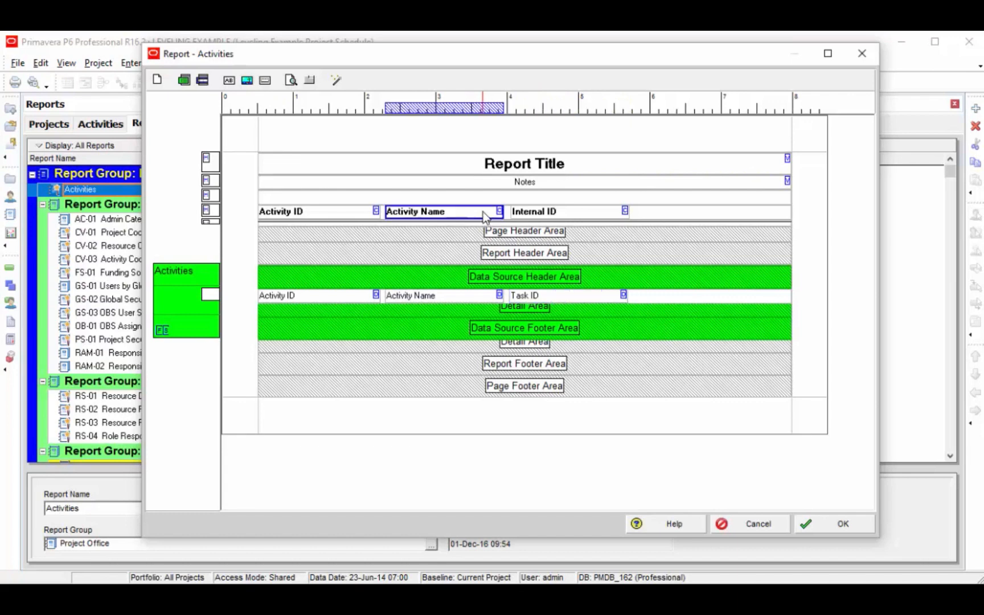
pyautogui.click(585, 211)
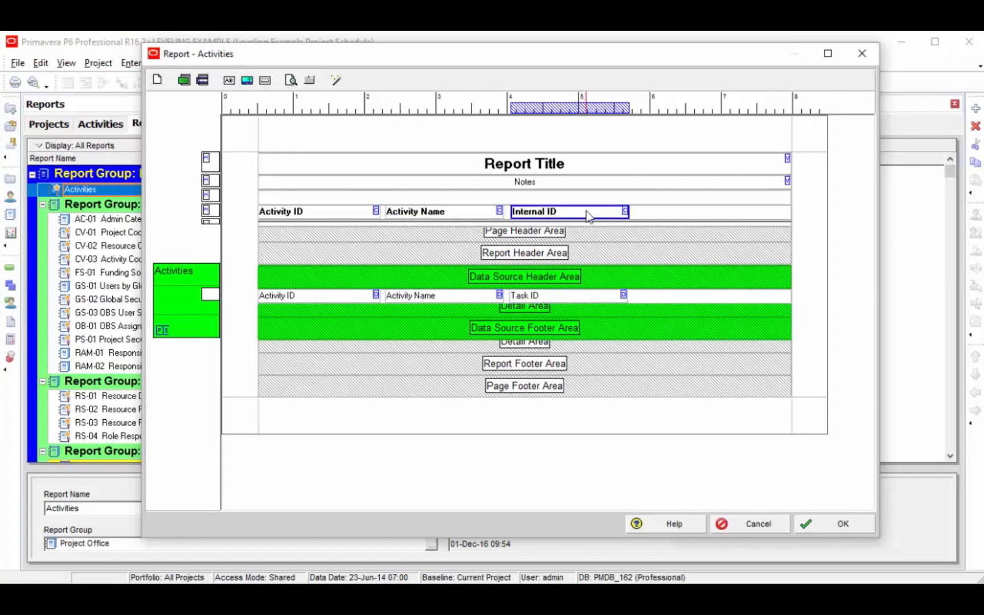
pyautogui.click(457, 299)
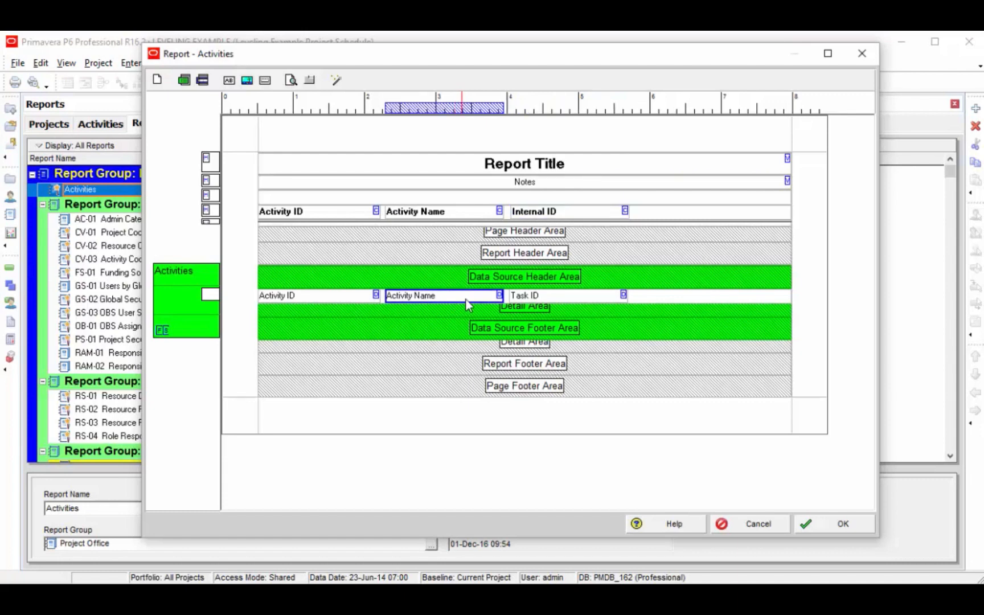
pyautogui.click(561, 296)
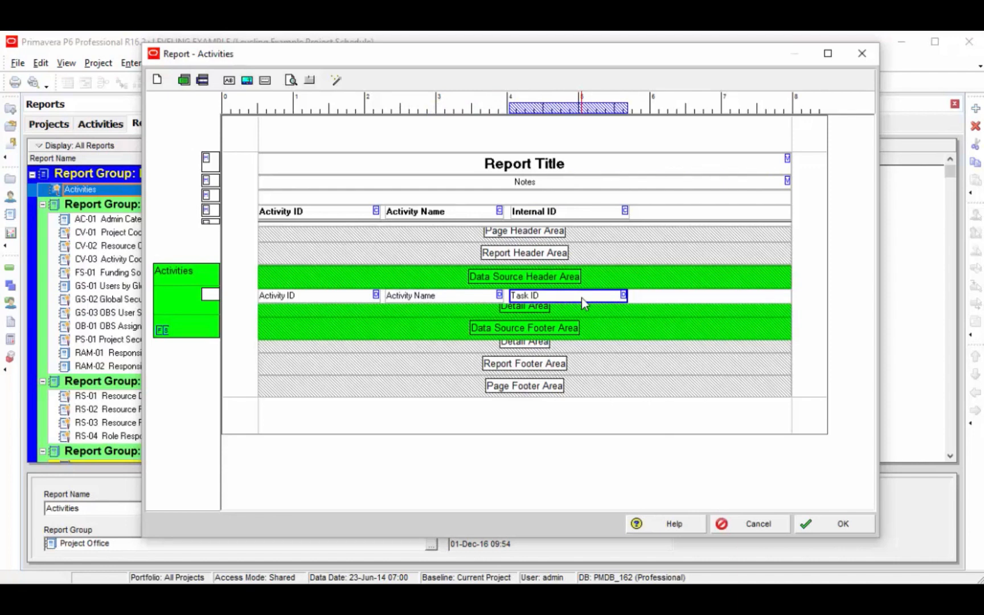
# Open the properties of the Internal ID heading cell and inspect its custom text
pyautogui.click(617, 211)
pyautogui.doubleClick(619, 212)
pyautogui.moveTo(573, 207); pyautogui.dragTo(848, 125)
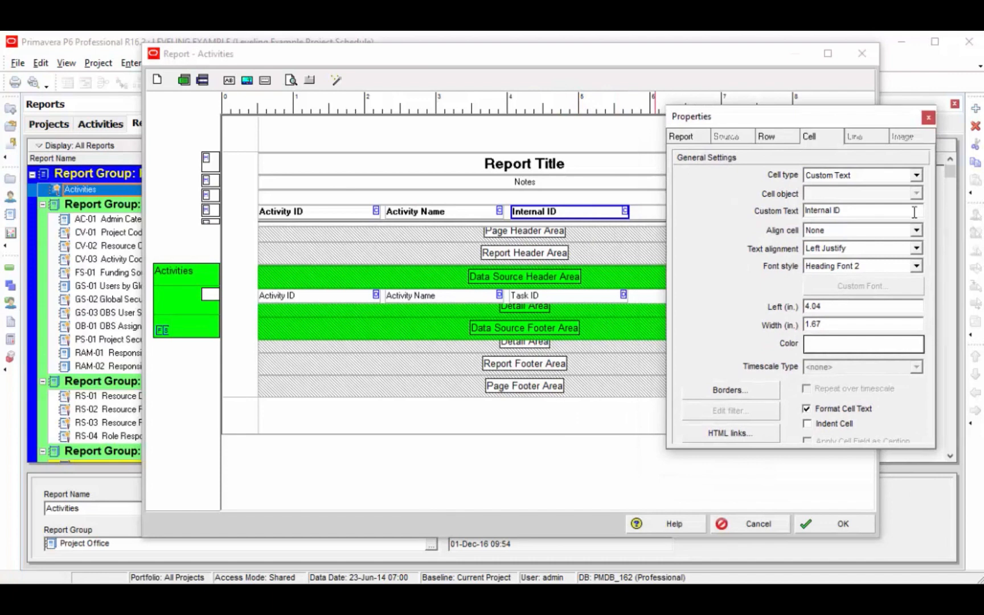
pyautogui.moveTo(891, 211); pyautogui.dragTo(701, 211)
# Set the Task ID detail cell's field to Activity Name
pyautogui.click(581, 295)
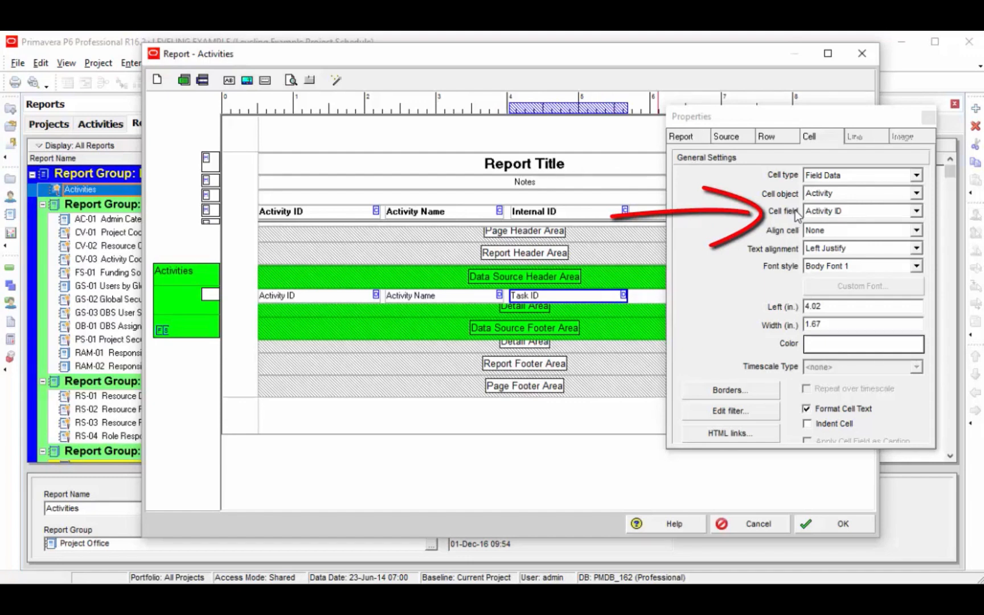
pyautogui.click(915, 210)
pyautogui.moveTo(920, 285); pyautogui.dragTo(910, 233)
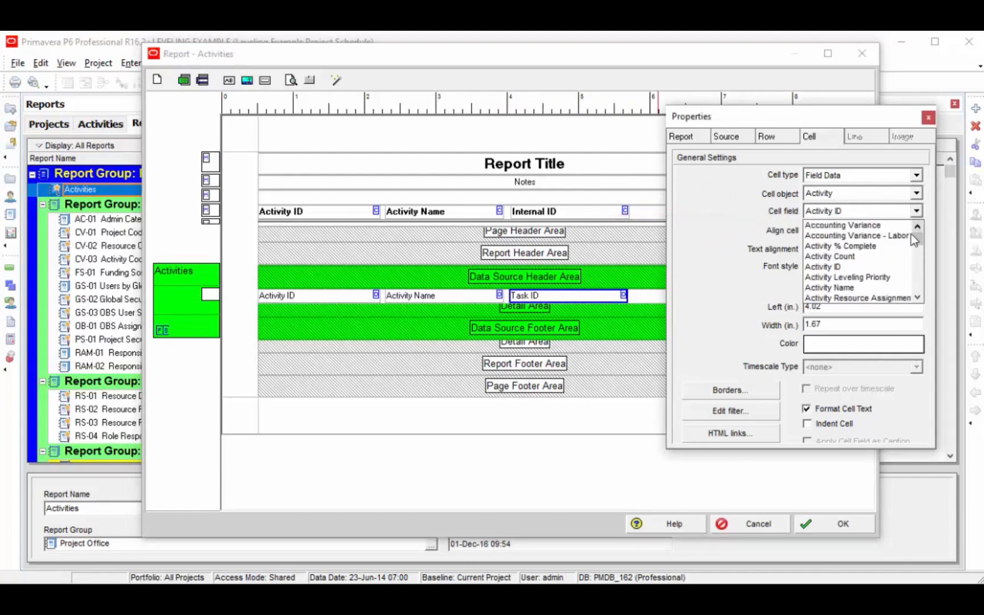
pyautogui.click(851, 288)
# Set the field of the detail cell under Internal ID to the second Activity ID entry after Work Products and Documents, which represents Task ID
pyautogui.click(485, 299)
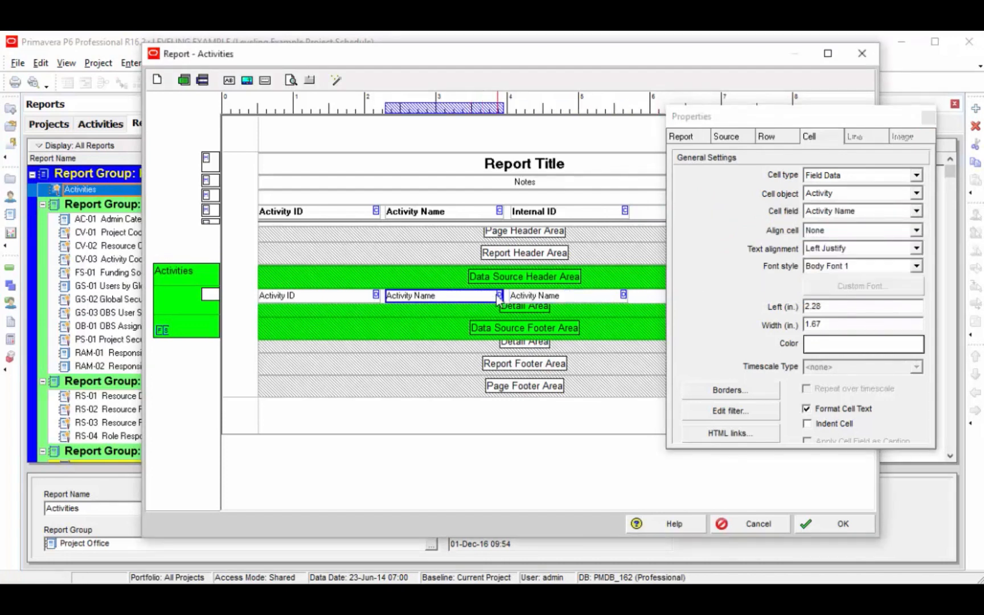
pyautogui.click(543, 296)
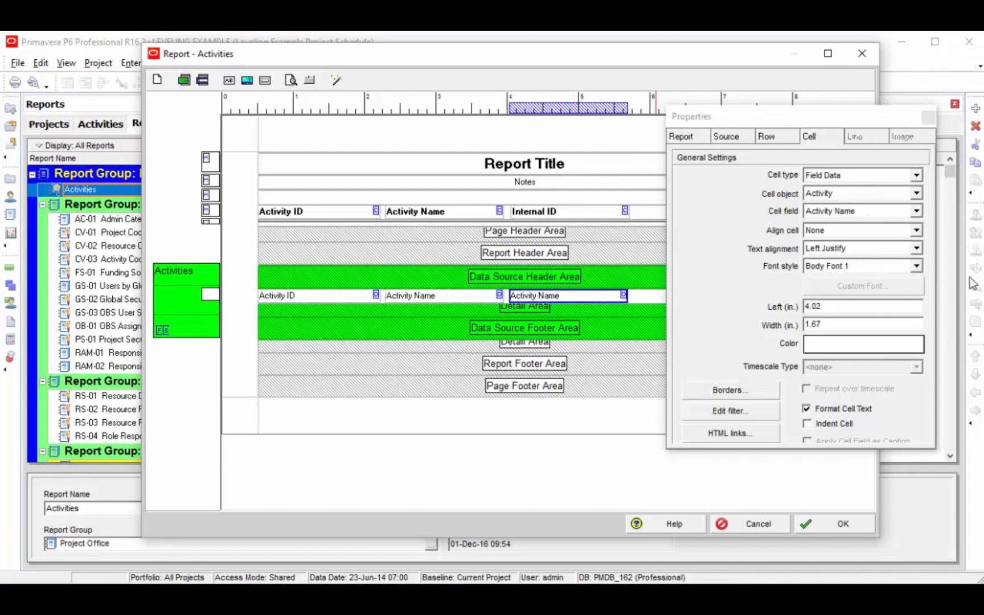
pyautogui.click(916, 212)
pyautogui.moveTo(917, 241); pyautogui.dragTo(917, 236)
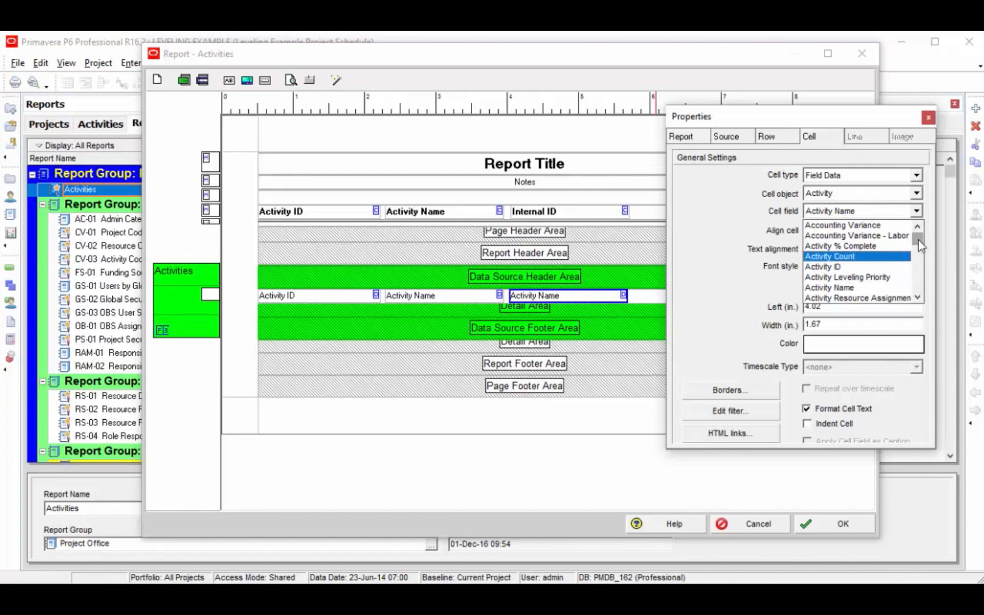
pyautogui.moveTo(919, 236); pyautogui.dragTo(922, 296)
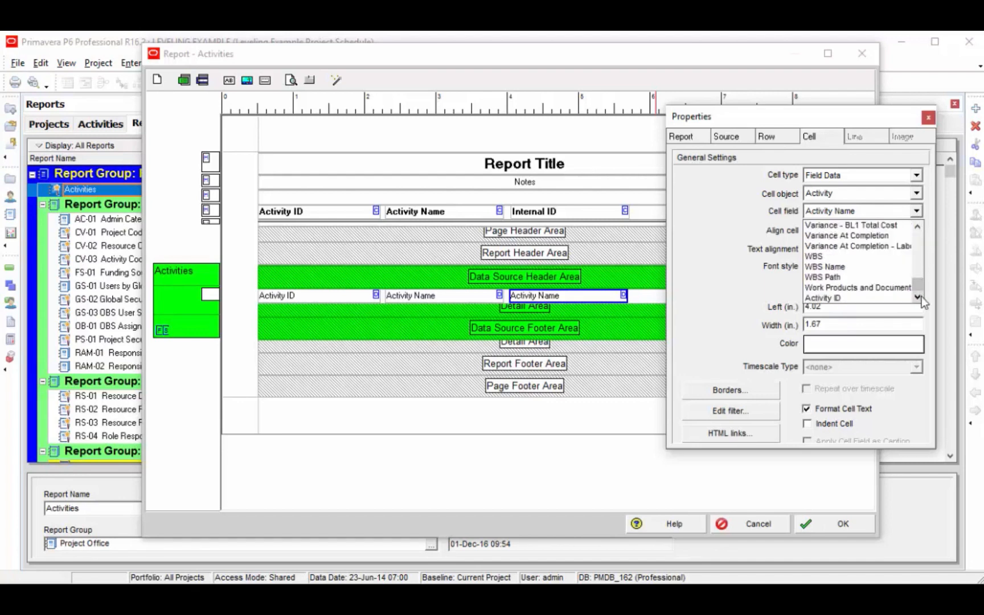
pyautogui.click(855, 298)
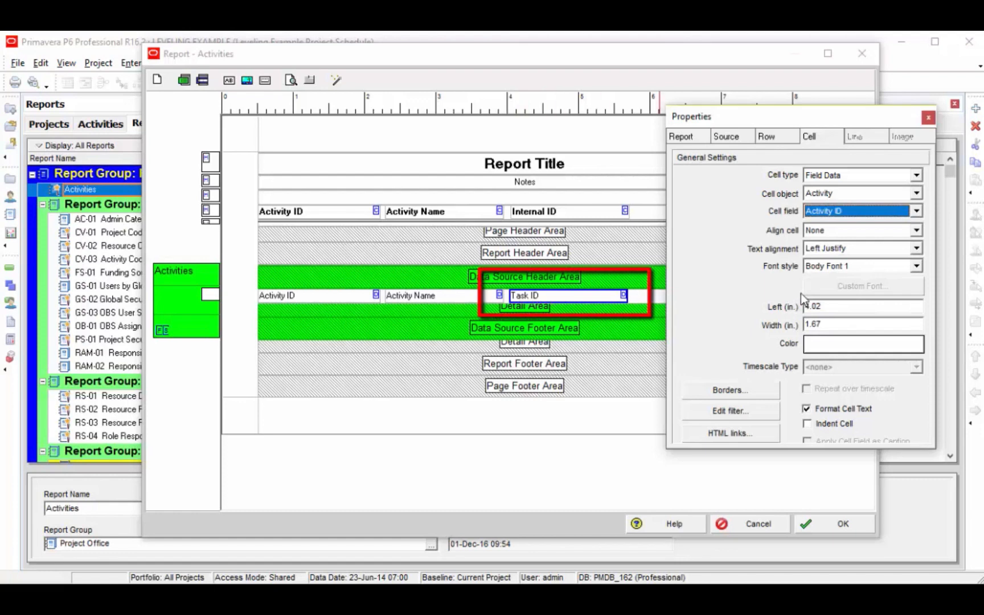
# Preview the Activities report and examine the Internal ID values of the listed activities up close
pyautogui.click(291, 81)
pyautogui.click(453, 108)
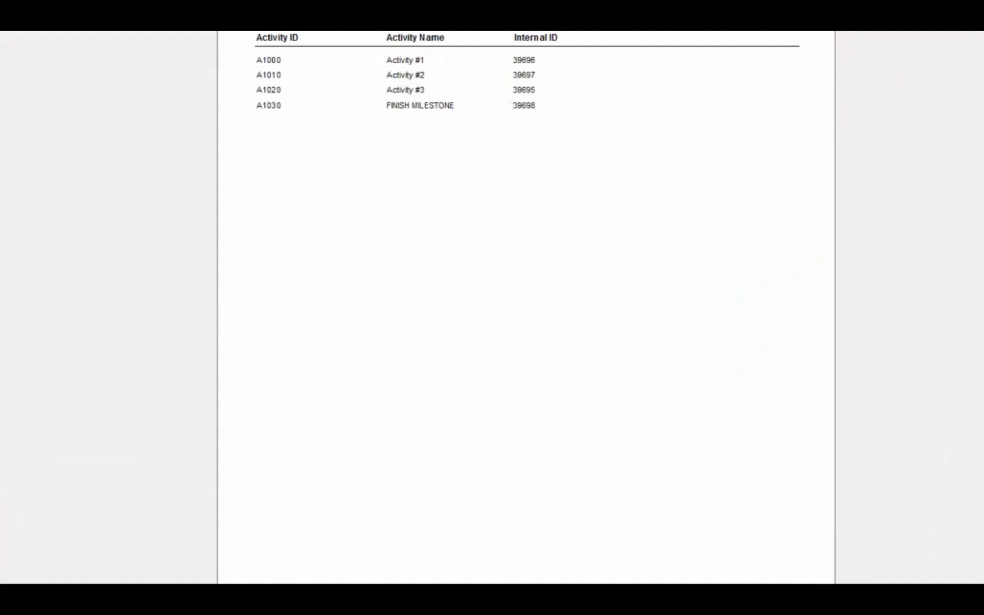
pyautogui.scroll(3, 527, 308)
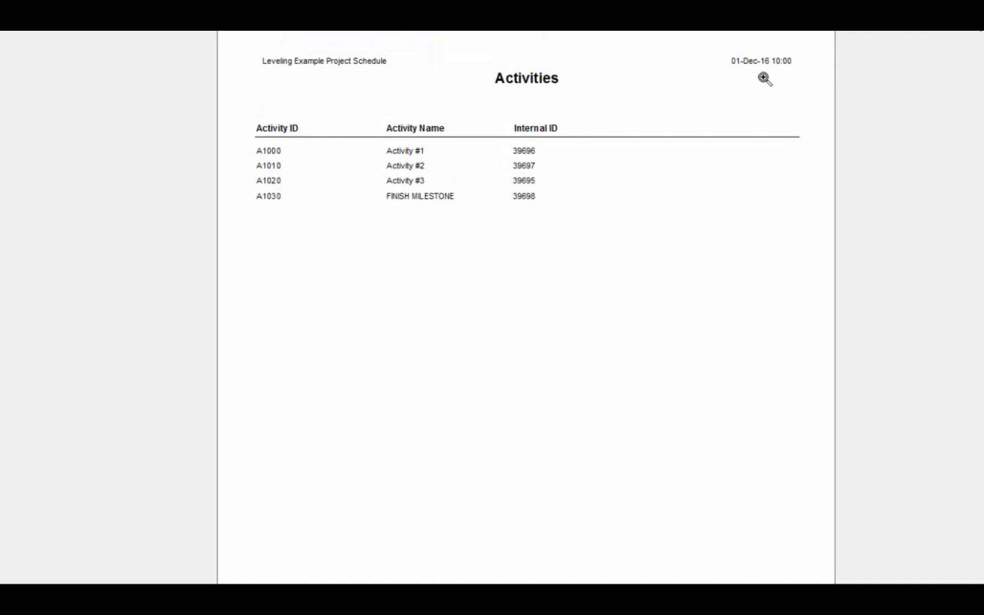
pyautogui.click(558, 129)
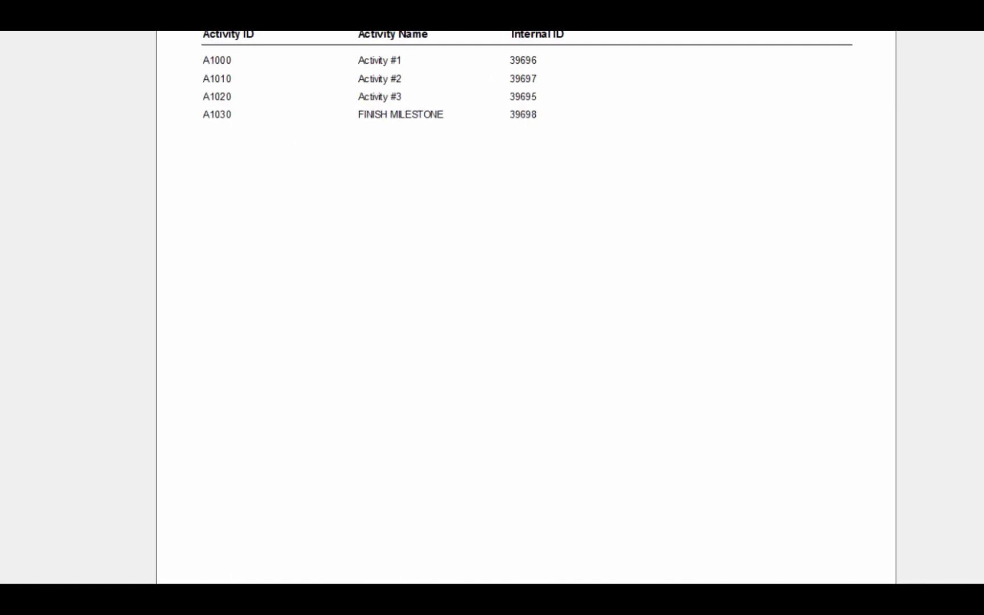
pyautogui.click(502, 209)
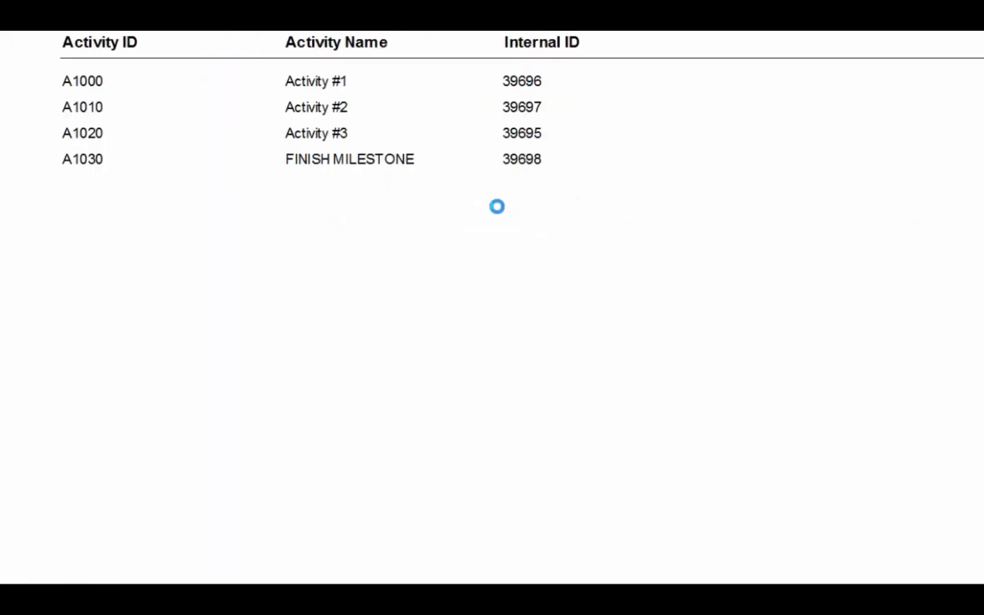
pyautogui.scroll(3, 492, 307)
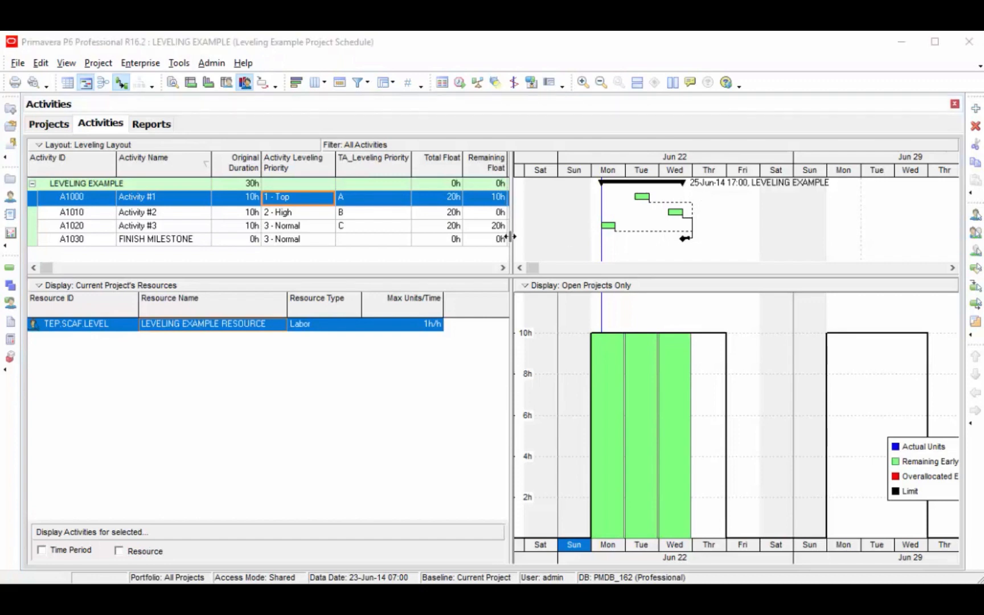
# Compare A1000's Activity Leveling Priority and TA_Leveling Priority values, and review the leveling priorities in the Level Resources settings
pyautogui.click(380, 202)
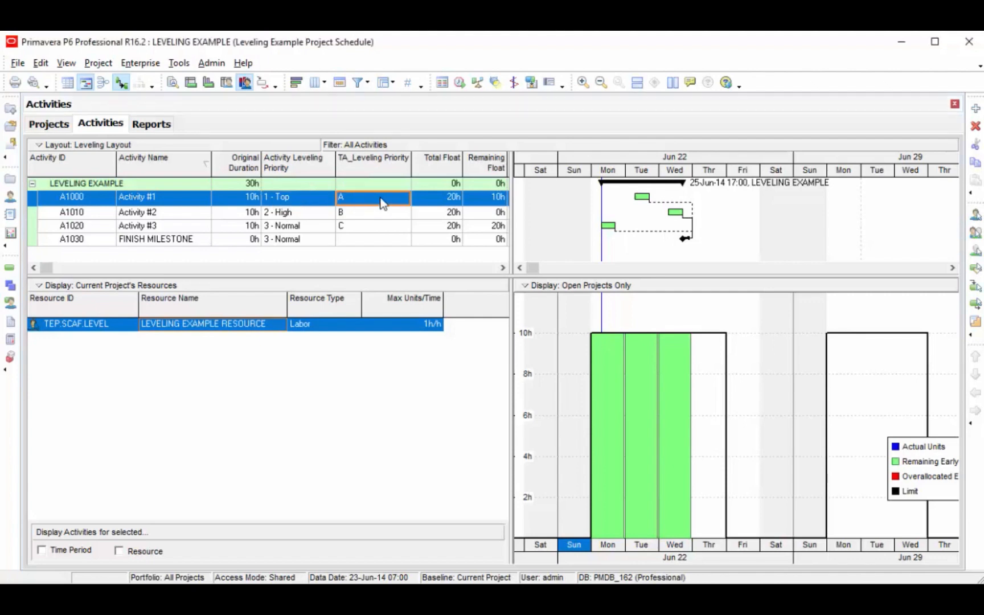
pyautogui.click(325, 199)
pyautogui.click(358, 200)
pyautogui.click(478, 83)
pyautogui.moveTo(501, 181); pyautogui.dragTo(668, 227)
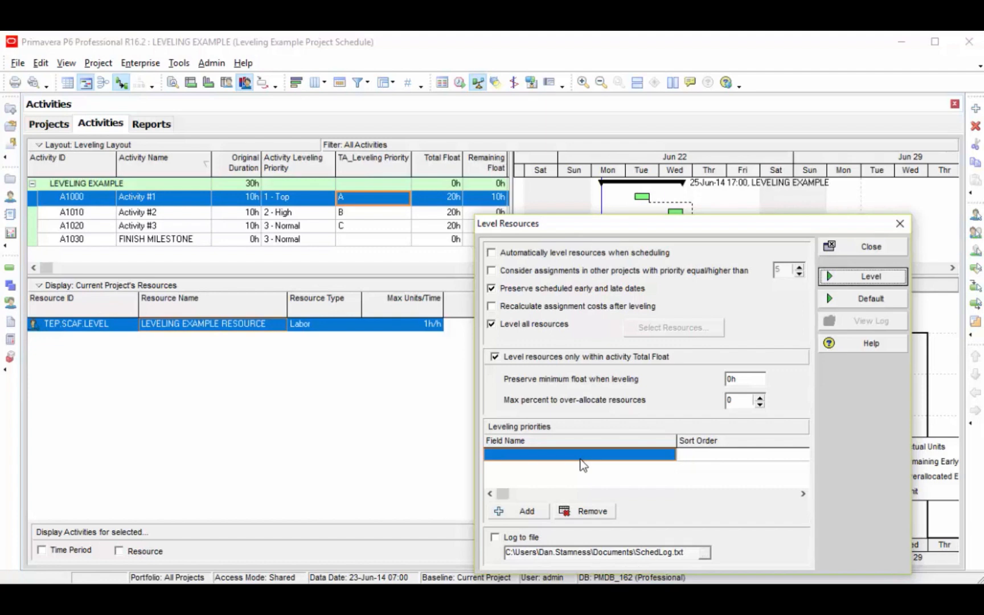
pyautogui.click(871, 247)
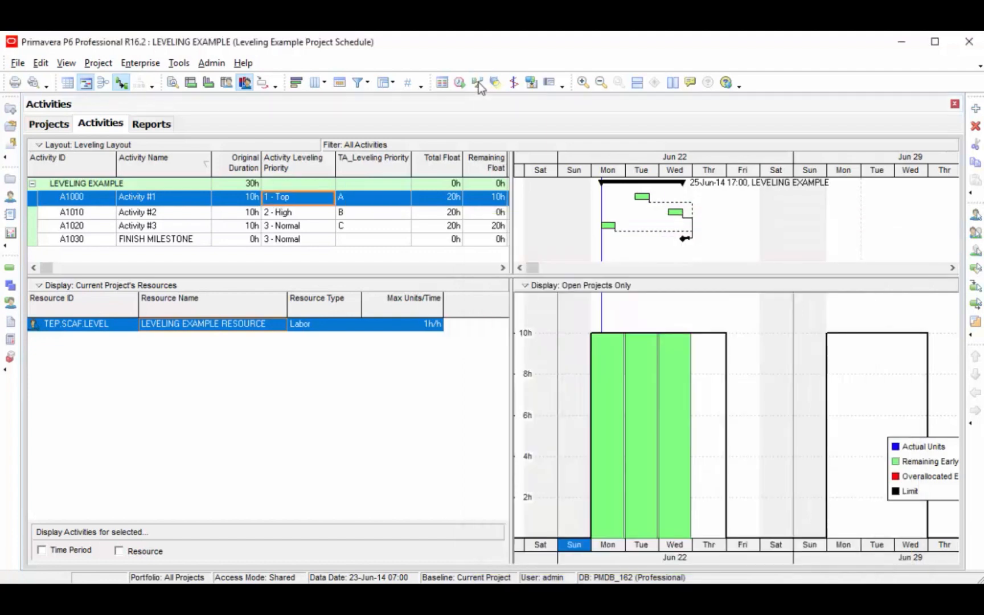
# Add a leveling priority to the resource leveling settings using the Activity Leveling Priority field in Ascending order
pyautogui.click(480, 85)
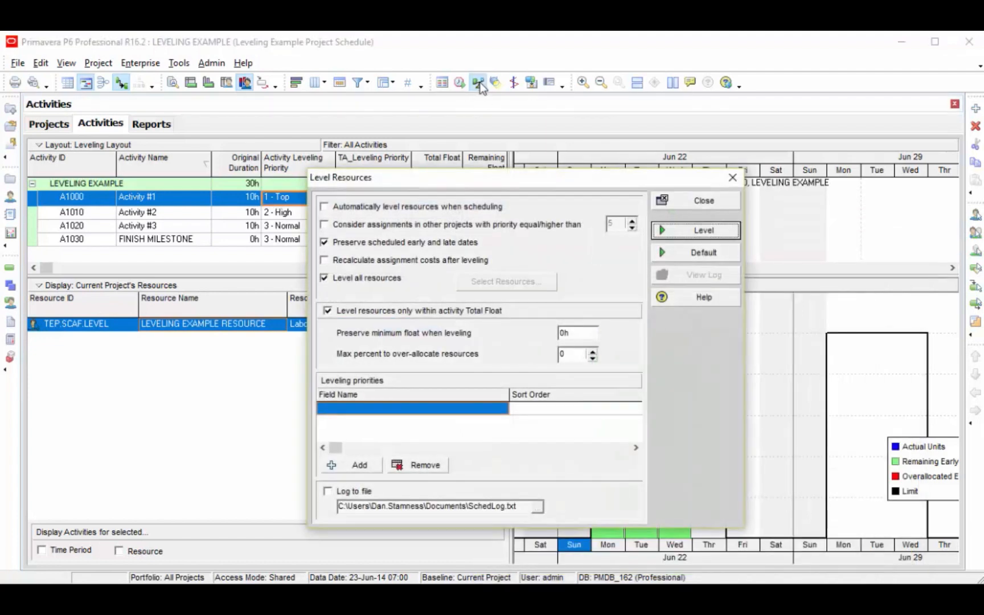
pyautogui.click(488, 413)
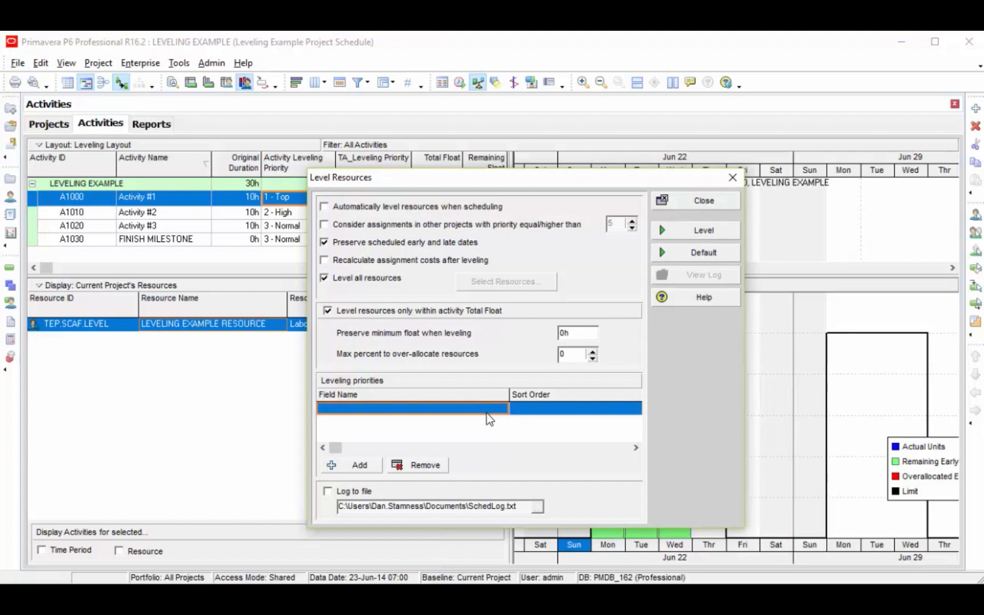
pyautogui.click(376, 462)
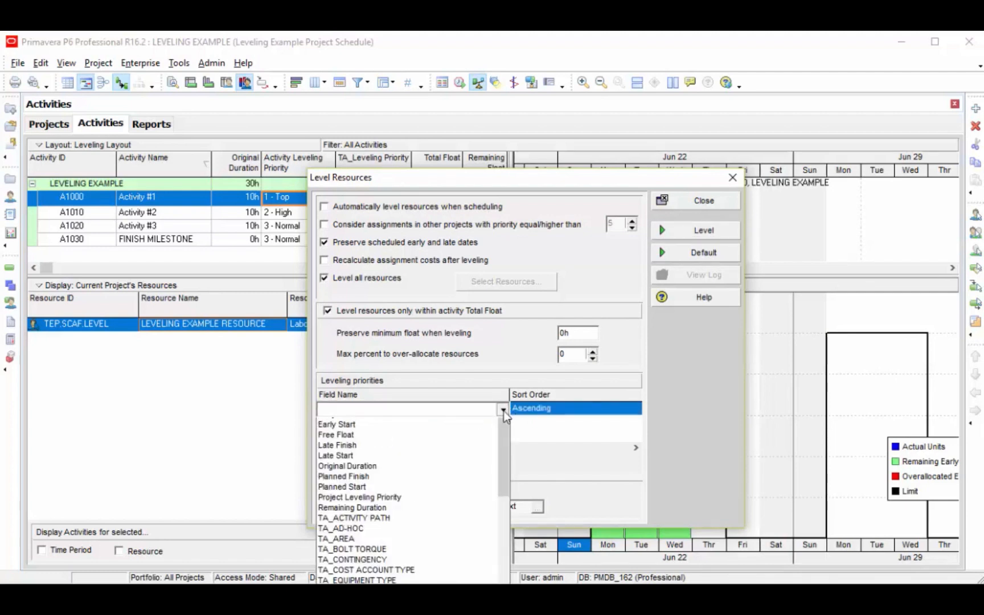
pyautogui.click(502, 409)
pyautogui.click(334, 434)
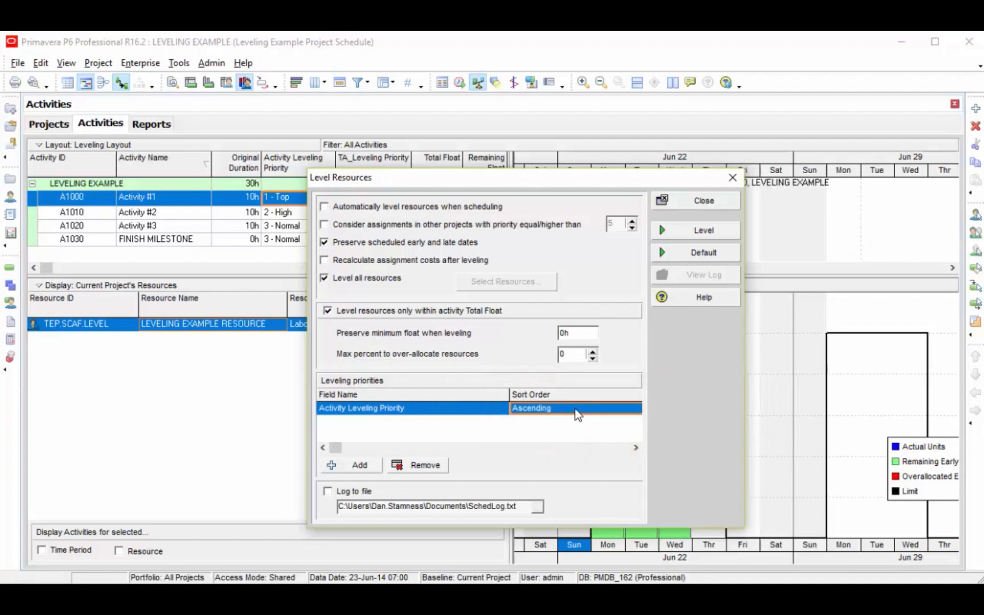
pyautogui.click(579, 410)
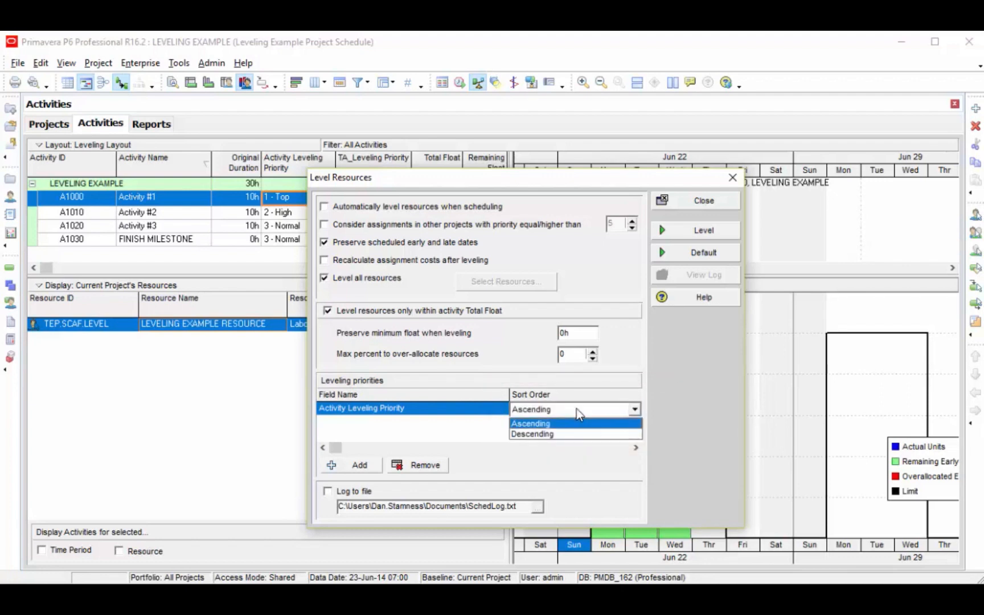
pyautogui.click(577, 424)
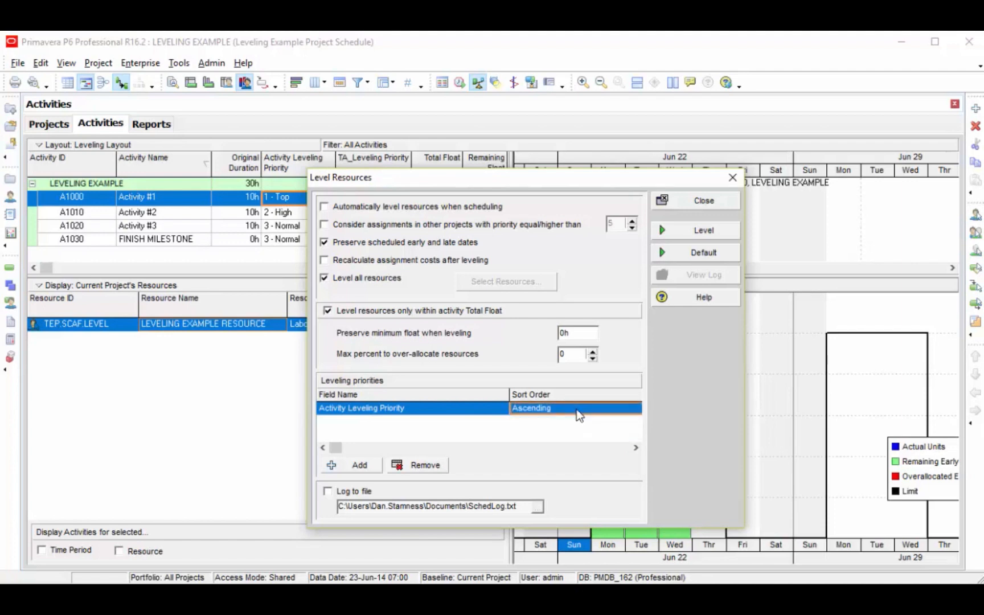
# Replace the leveling priority's field with TA_Leveling Priority
pyautogui.click(447, 408)
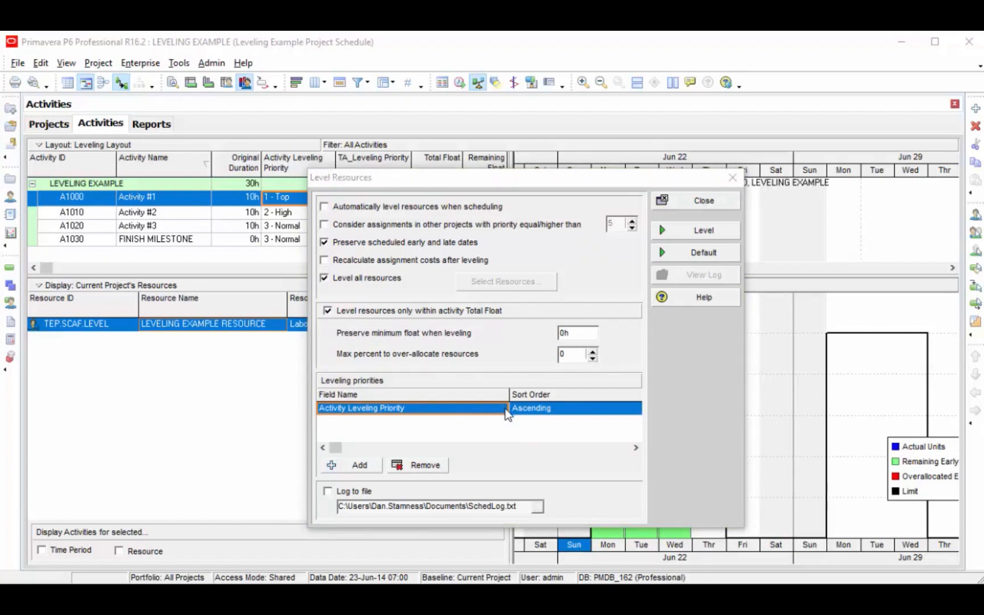
pyautogui.click(505, 408)
pyautogui.click(503, 410)
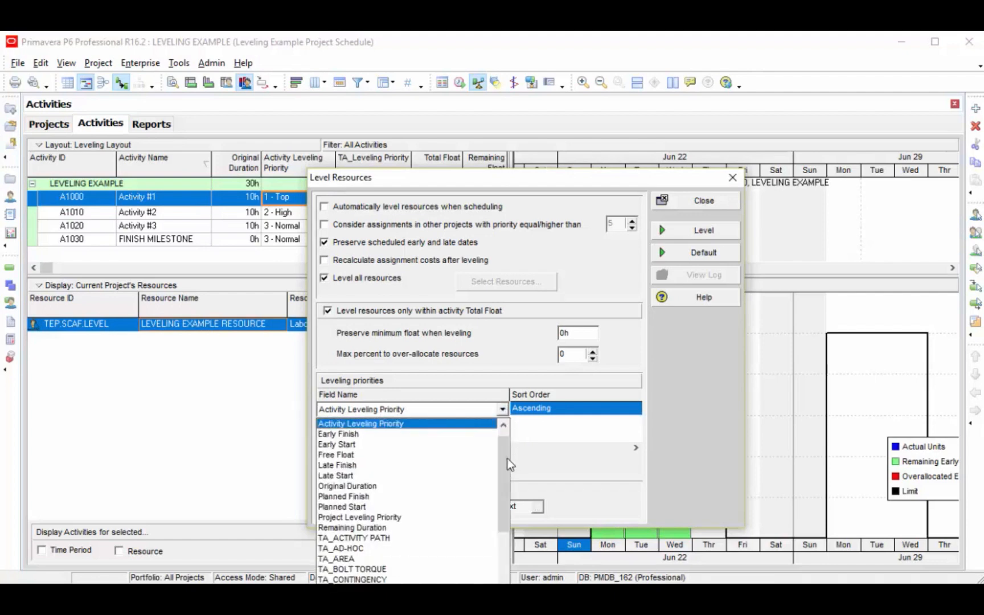
pyautogui.scroll(-5, 508, 458)
pyautogui.click(462, 537)
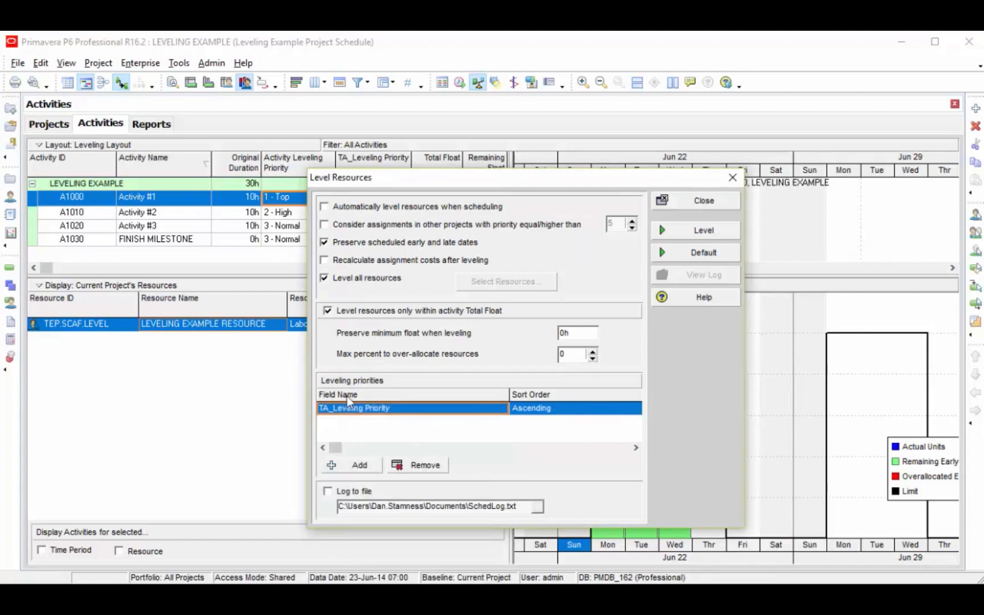
# Inspect the sort order options offered for TA_Leveling Priority, then close the resource leveling settings
pyautogui.click(632, 409)
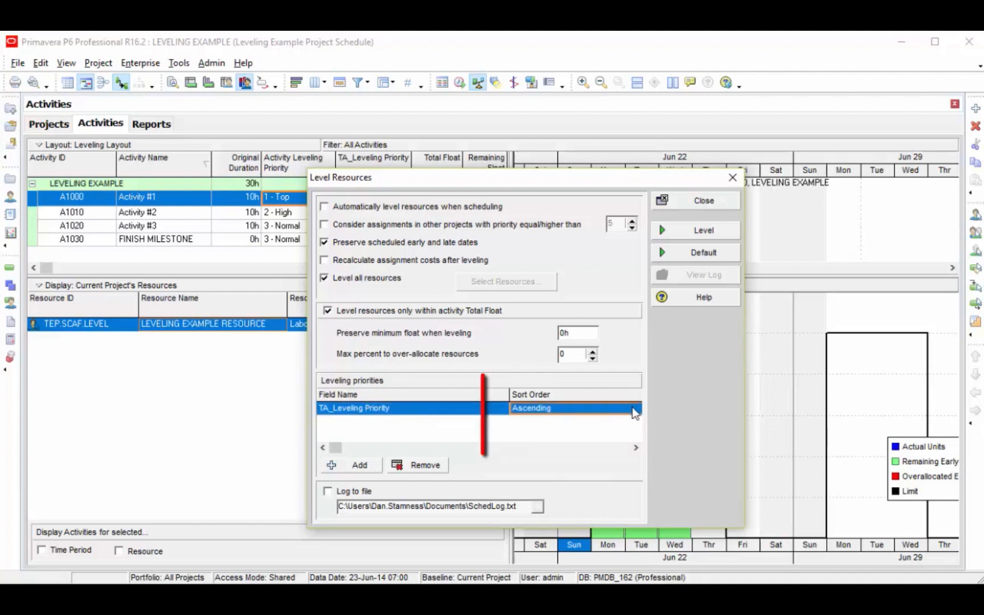
pyautogui.click(632, 409)
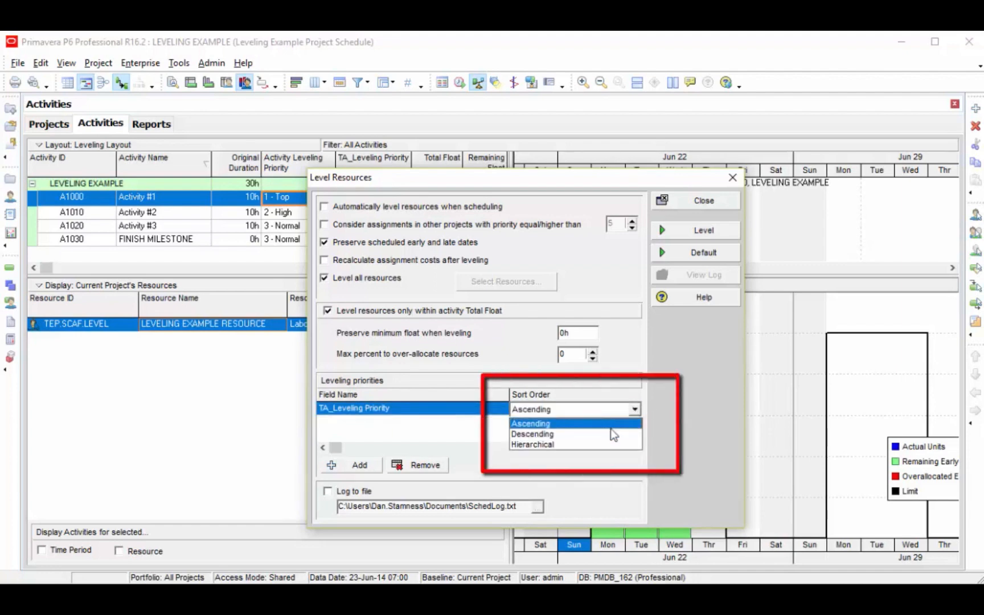
pyautogui.click(720, 200)
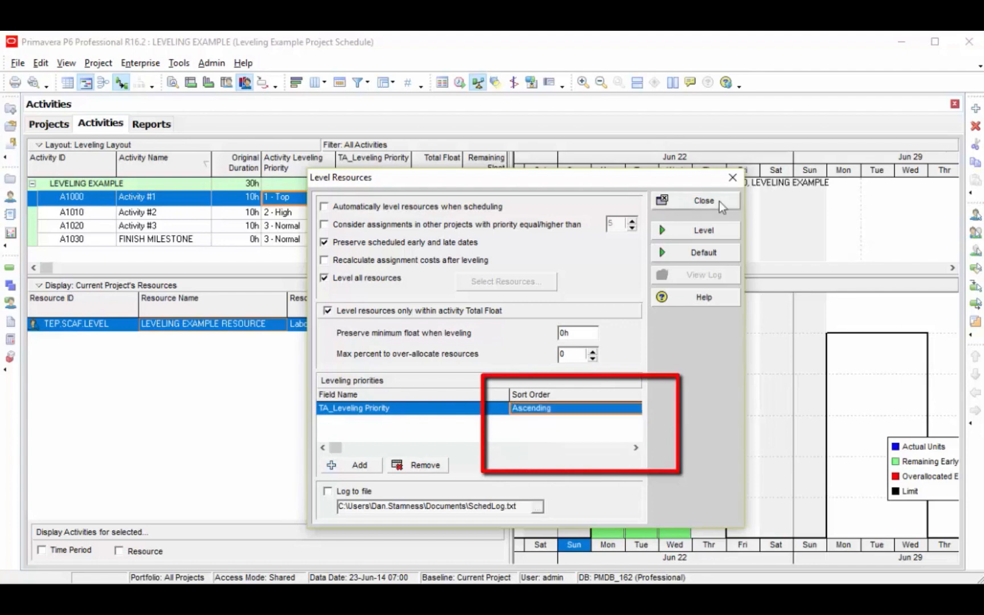
pyautogui.click(720, 200)
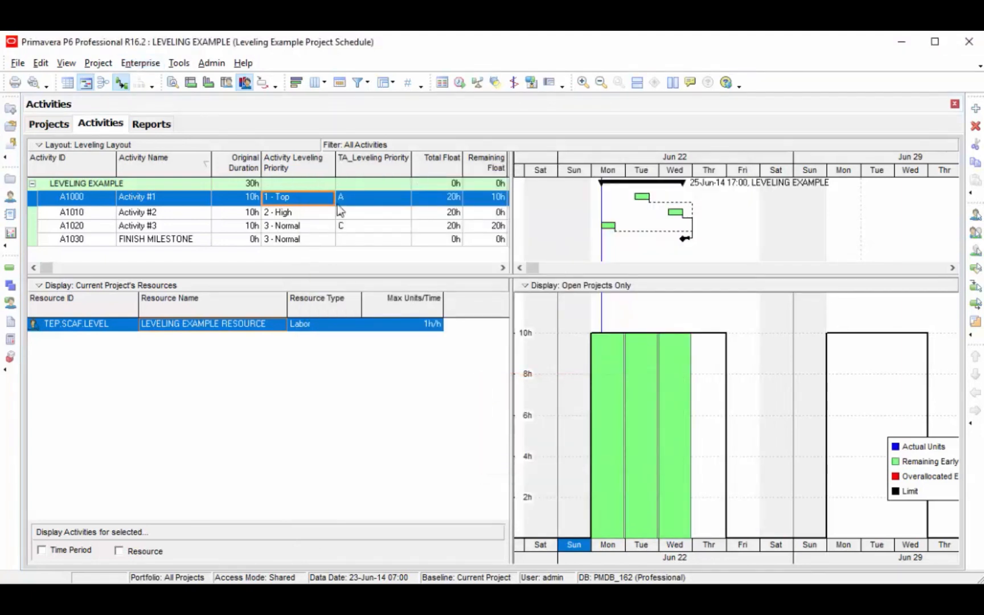
# Inspect the code values available for A1000's TA_Leveling Priority without changing the assignment
pyautogui.click(367, 198)
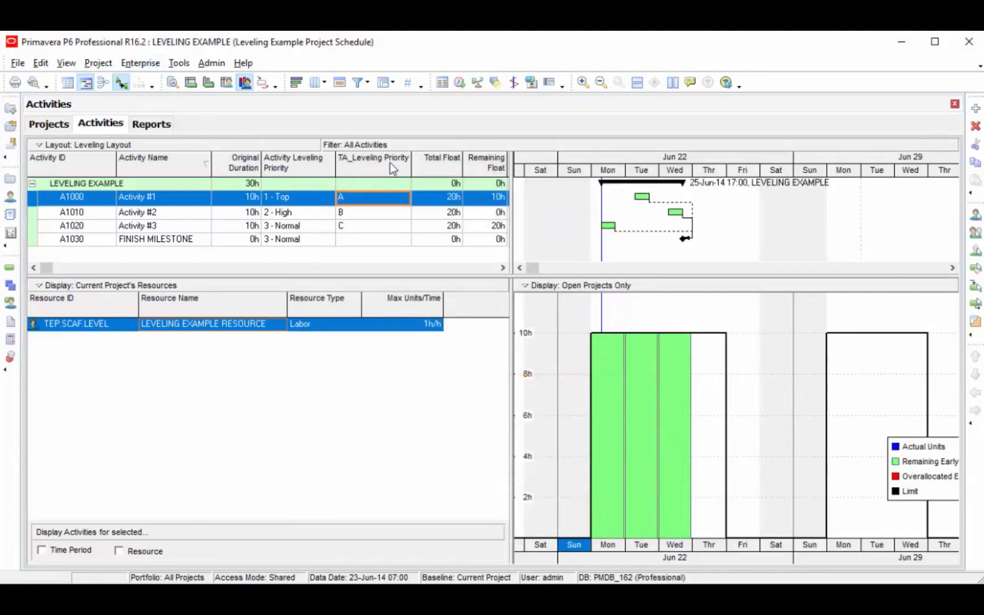
pyautogui.doubleClick(405, 203)
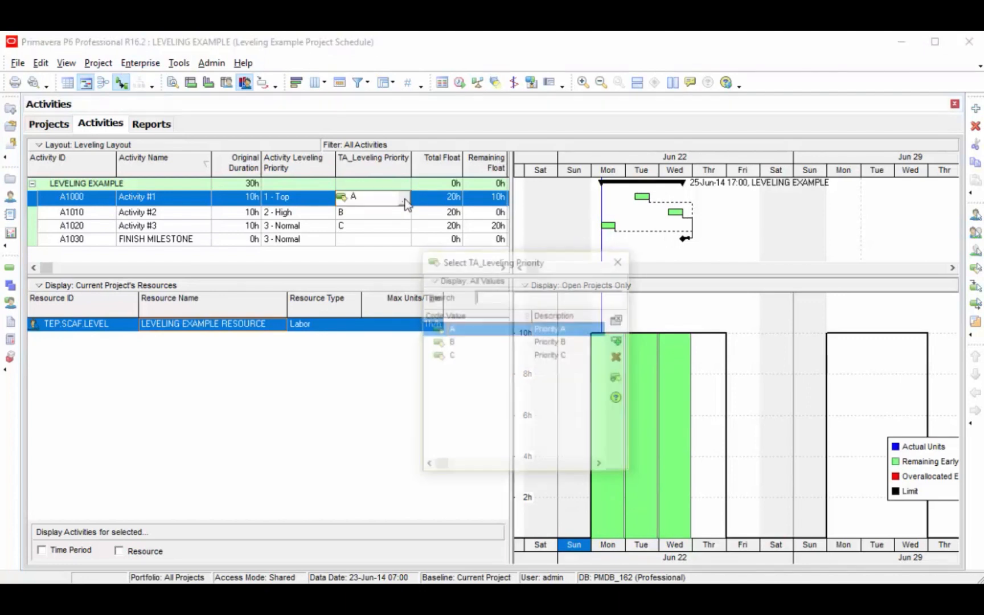
pyautogui.moveTo(539, 266); pyautogui.dragTo(555, 152)
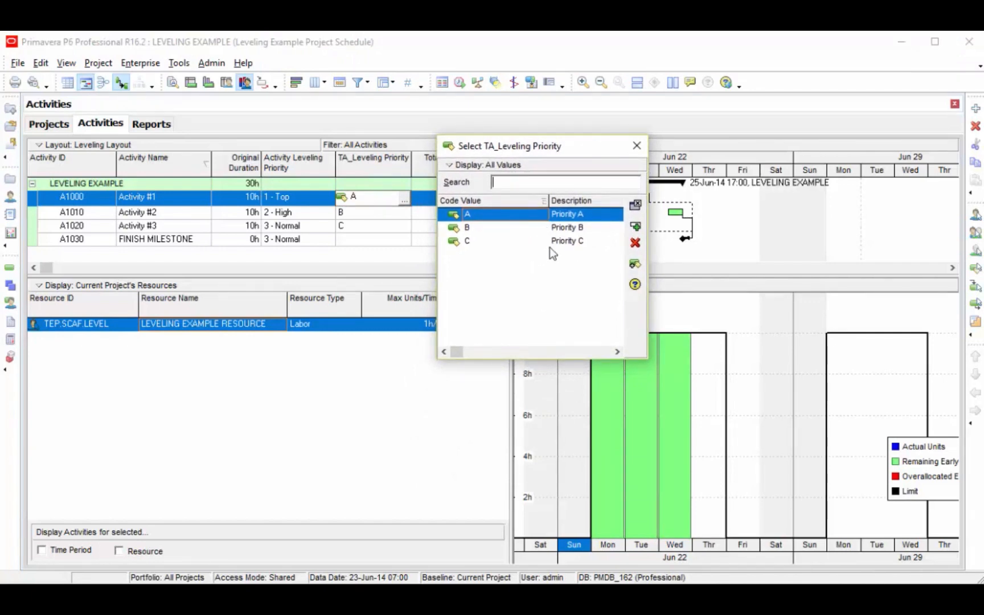
pyautogui.click(637, 147)
# Level the project's resources using TA_Leveling Priority in Ascending order
pyautogui.click(478, 82)
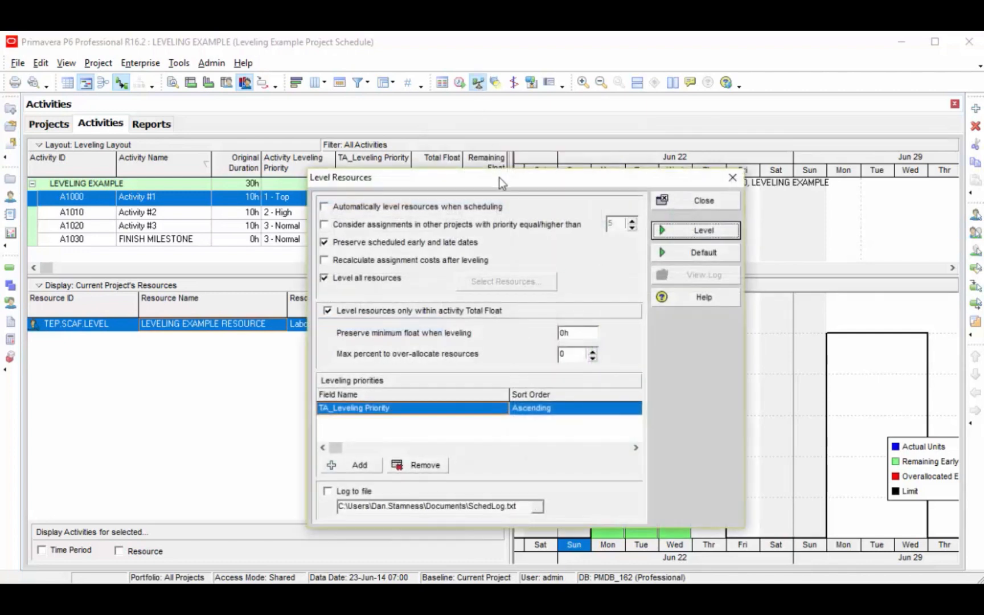
pyautogui.moveTo(499, 176); pyautogui.dragTo(712, 171)
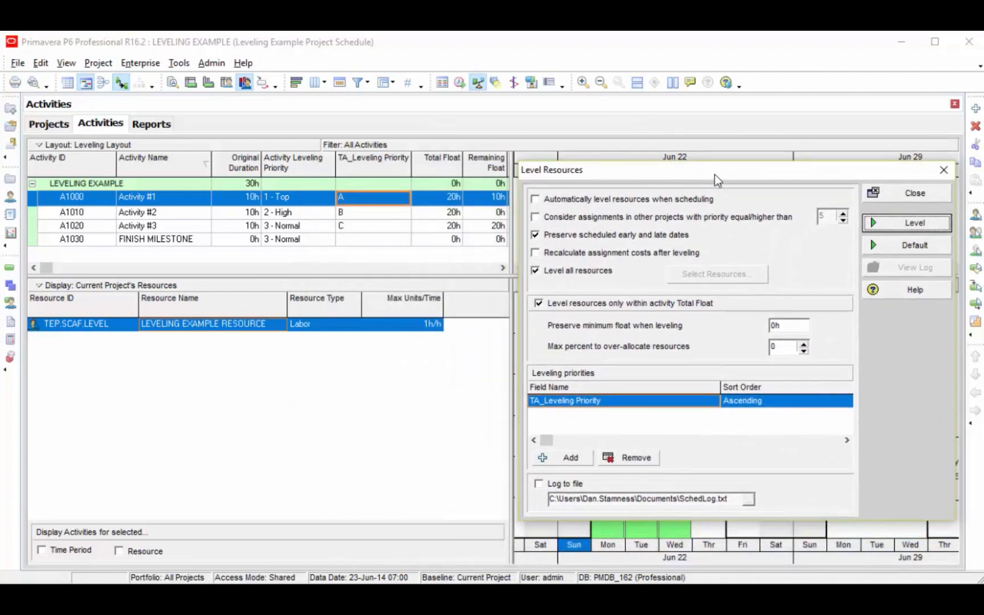
pyautogui.click(761, 403)
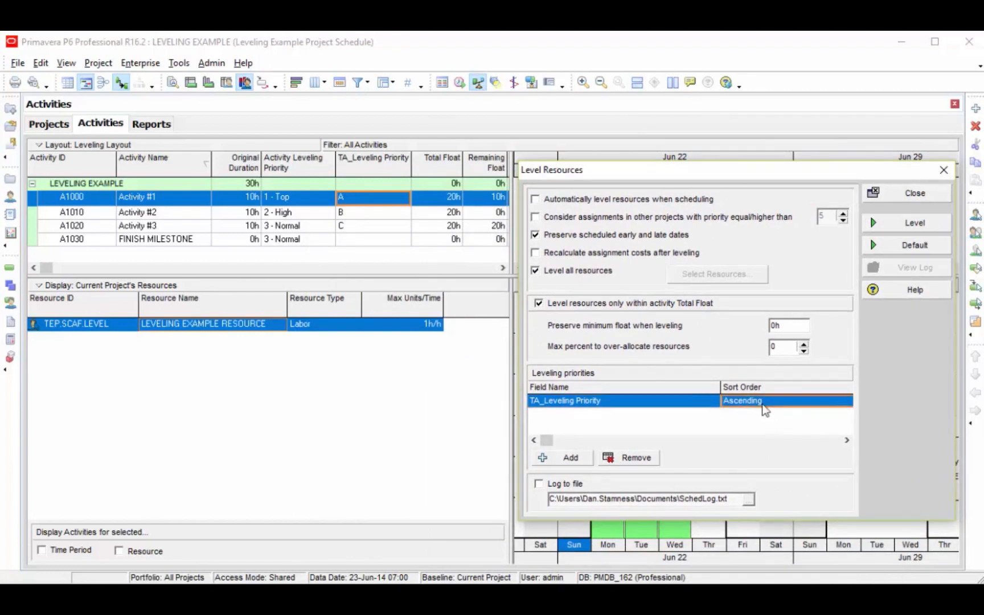
pyautogui.click(929, 223)
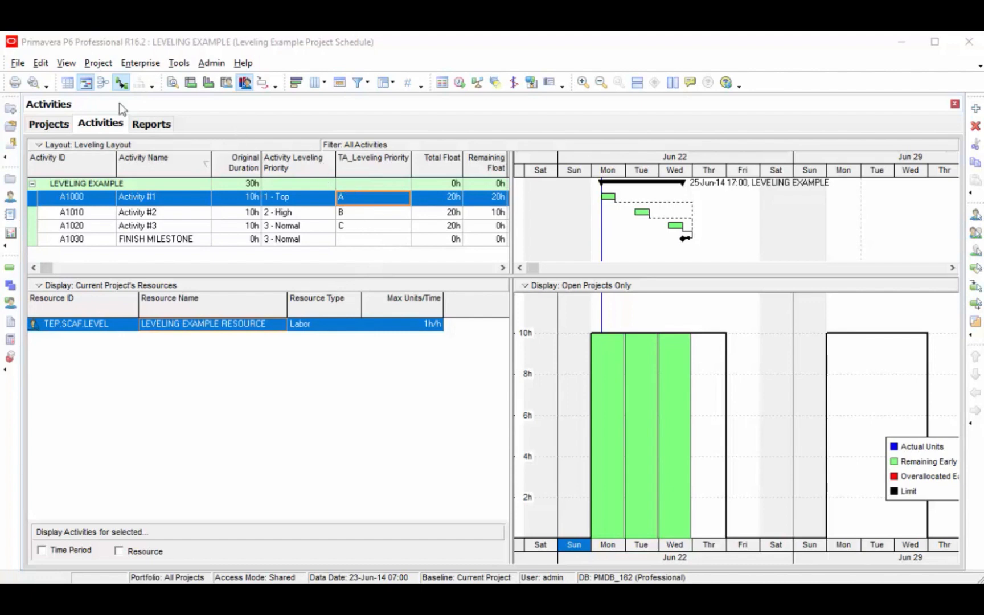
# Reorder the global TA_Leveling Priority activity code values by moving A below B and C
pyautogui.click(141, 64)
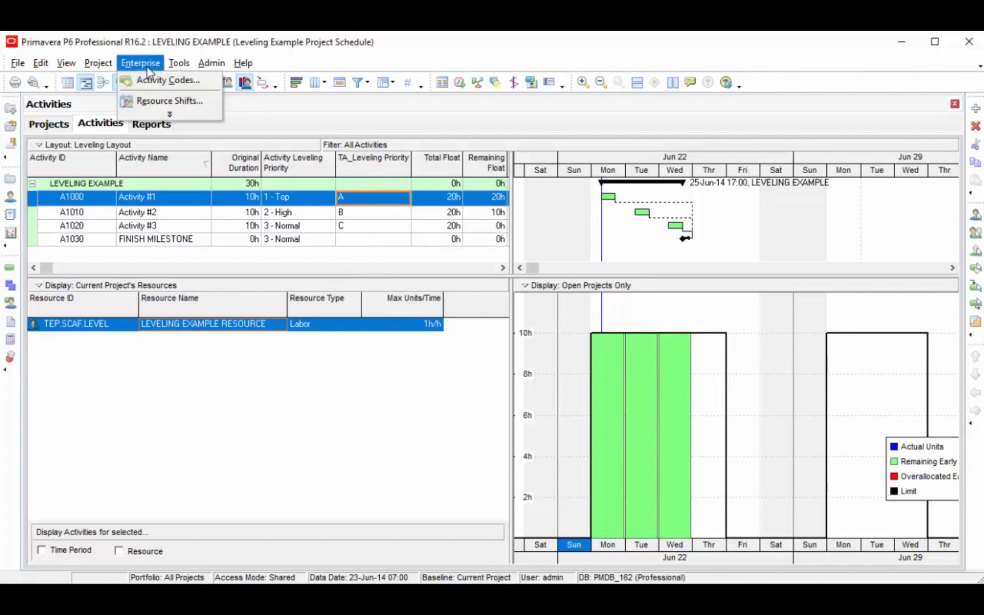
pyautogui.click(151, 81)
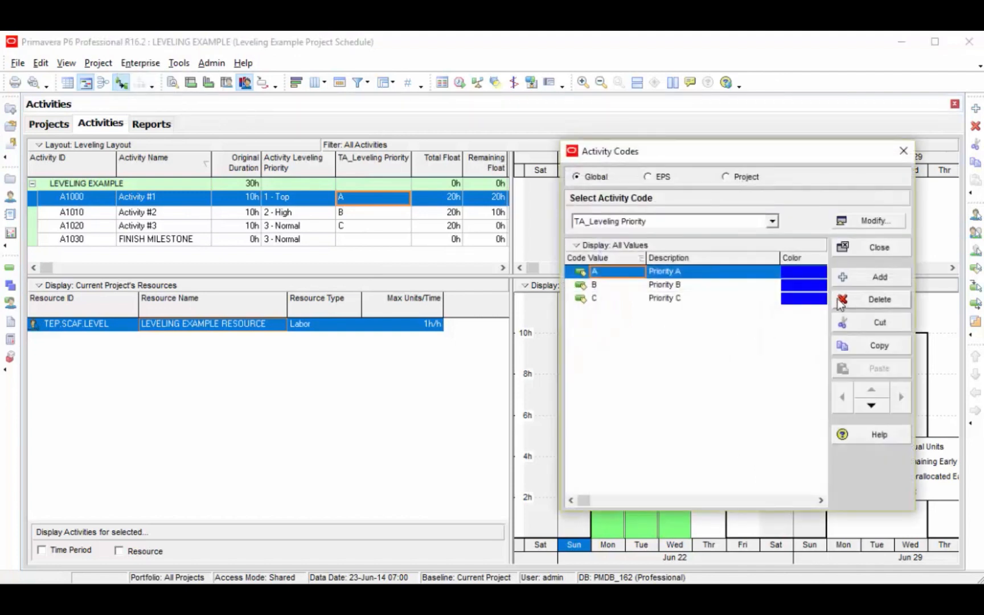
pyautogui.click(662, 285)
pyautogui.click(661, 275)
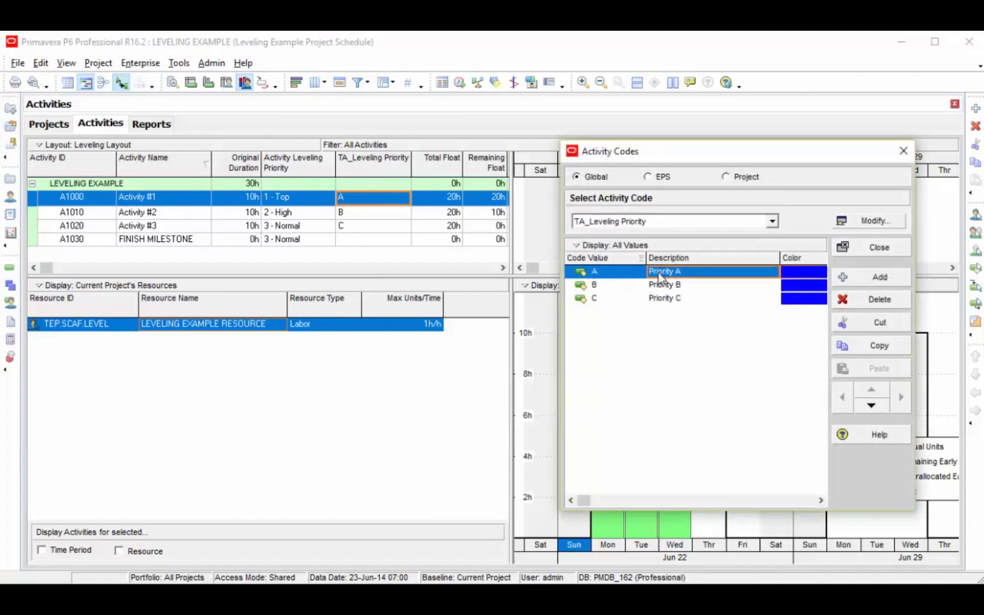
pyautogui.click(635, 274)
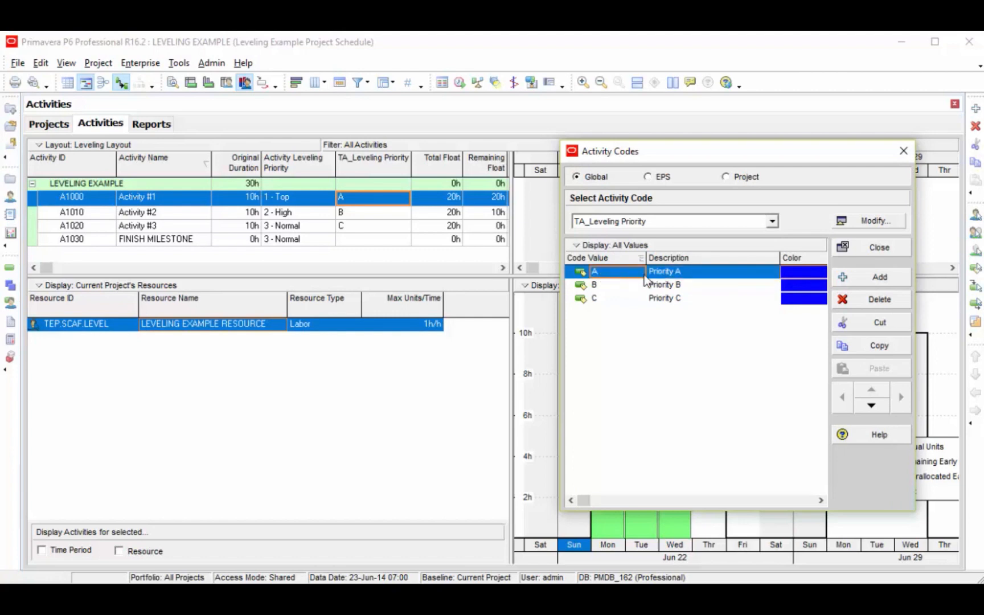
pyautogui.click(872, 403)
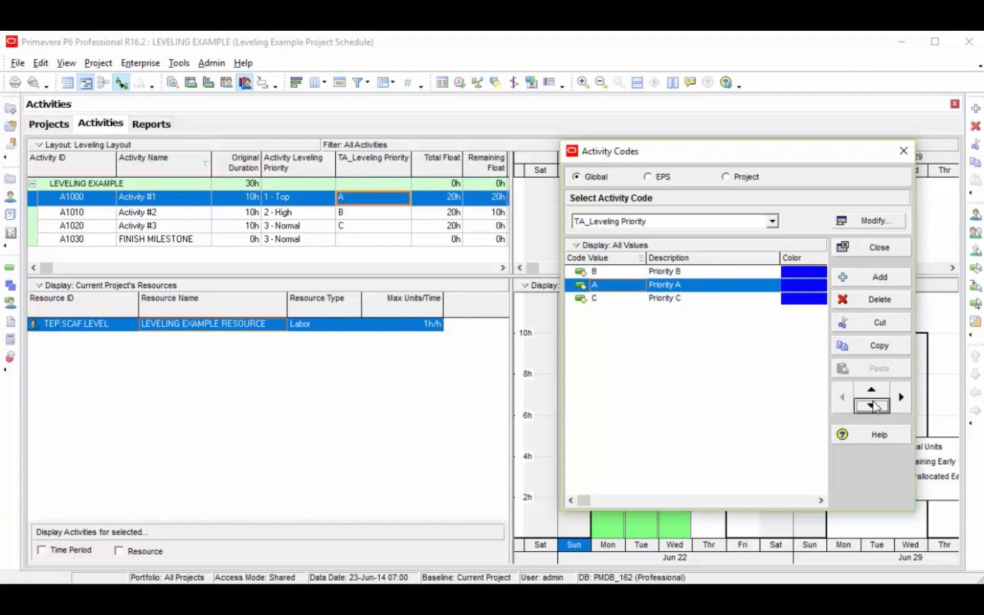
pyautogui.click(874, 402)
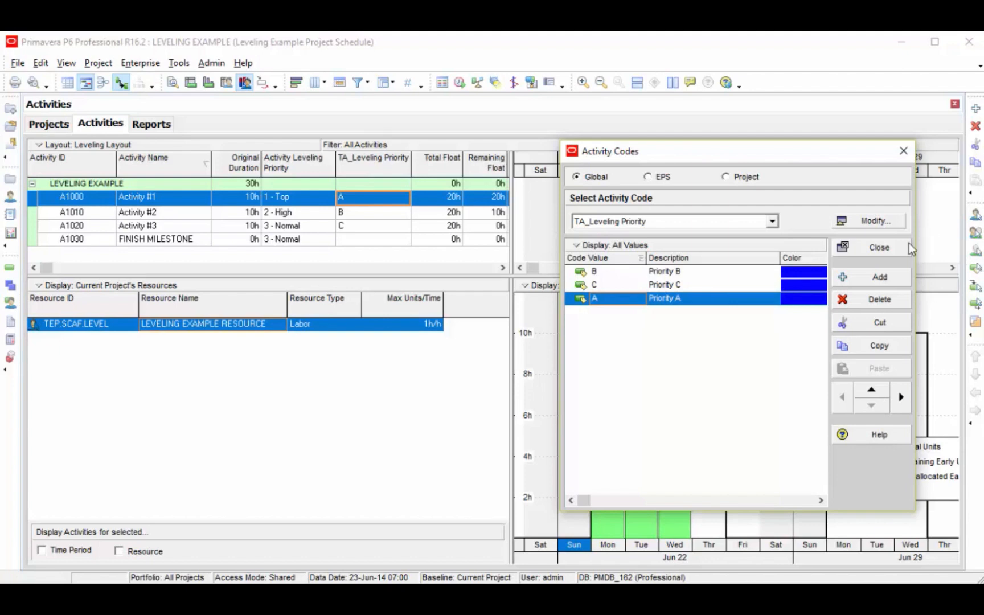
pyautogui.click(893, 249)
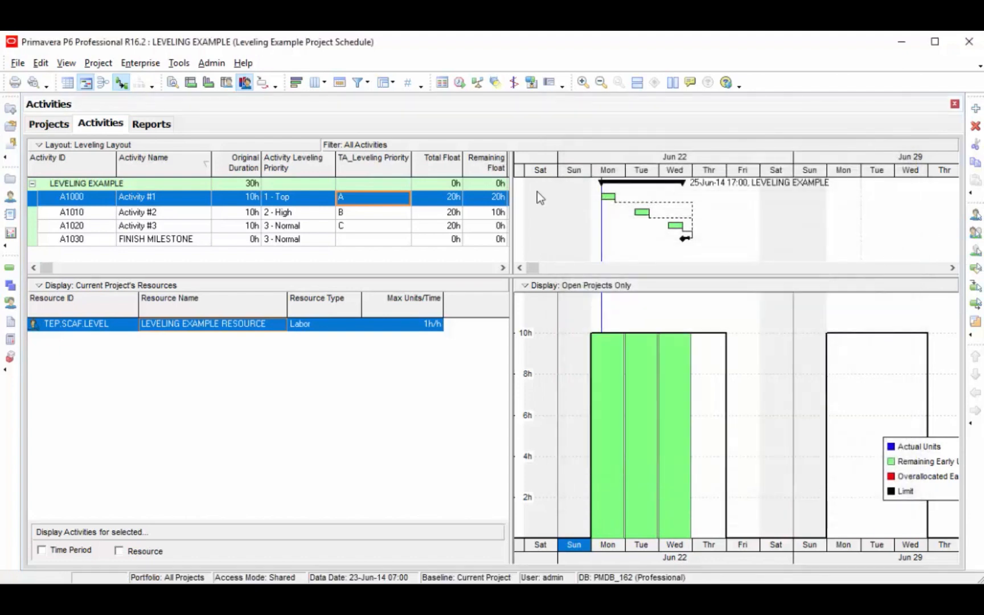
# Reschedule the project with the 23-Jun-14 data date, and level its resources by TA_Leveling Priority in Ascending order
pyautogui.click(365, 212)
pyautogui.click(463, 85)
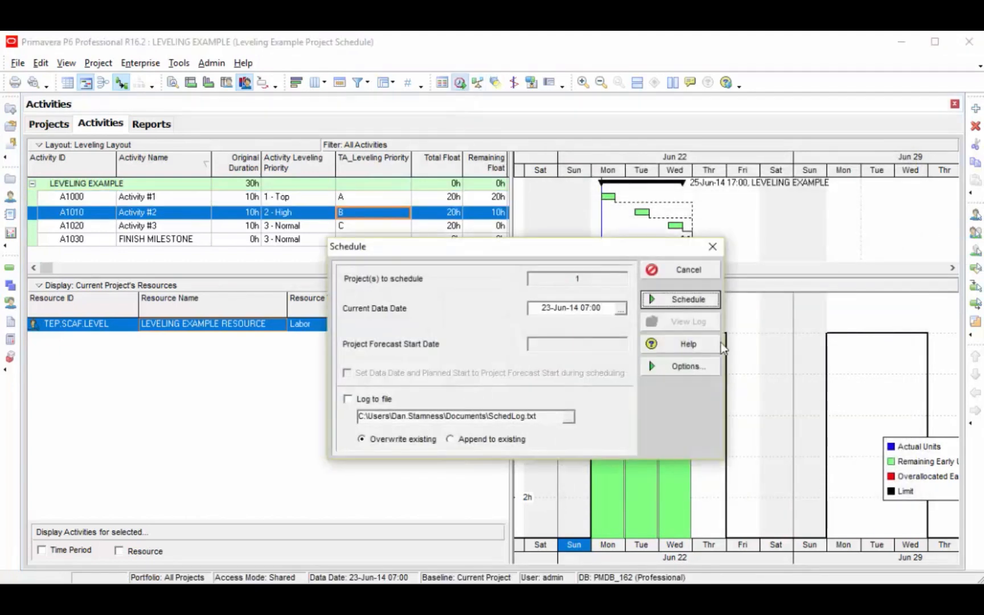
pyautogui.click(687, 299)
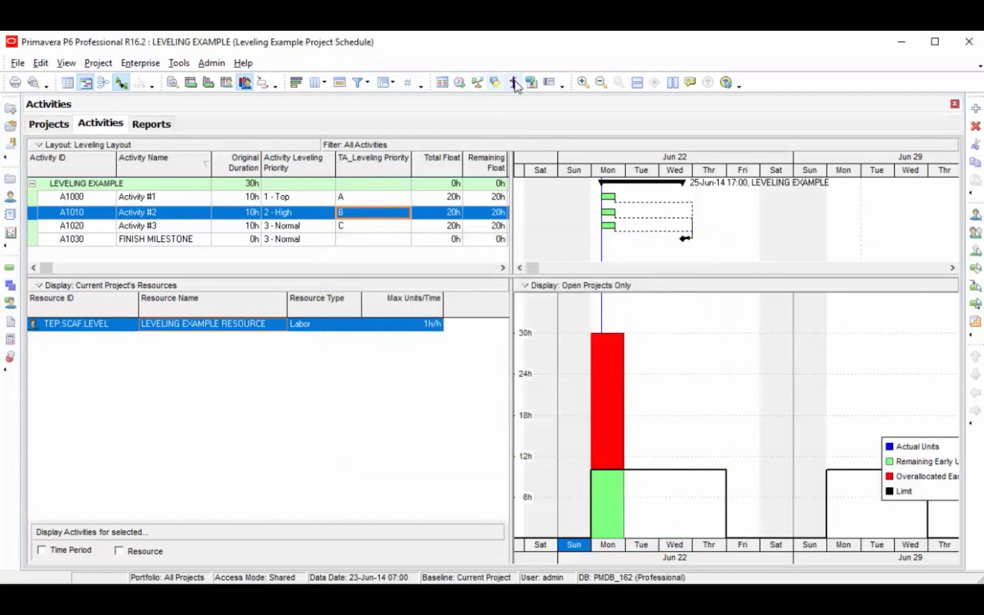
pyautogui.click(479, 84)
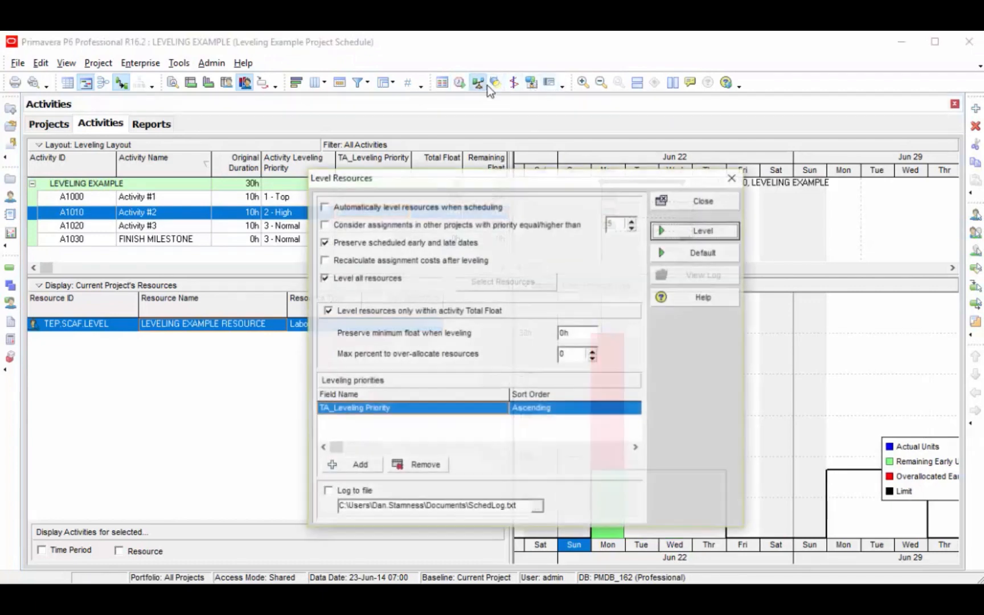
pyautogui.click(720, 228)
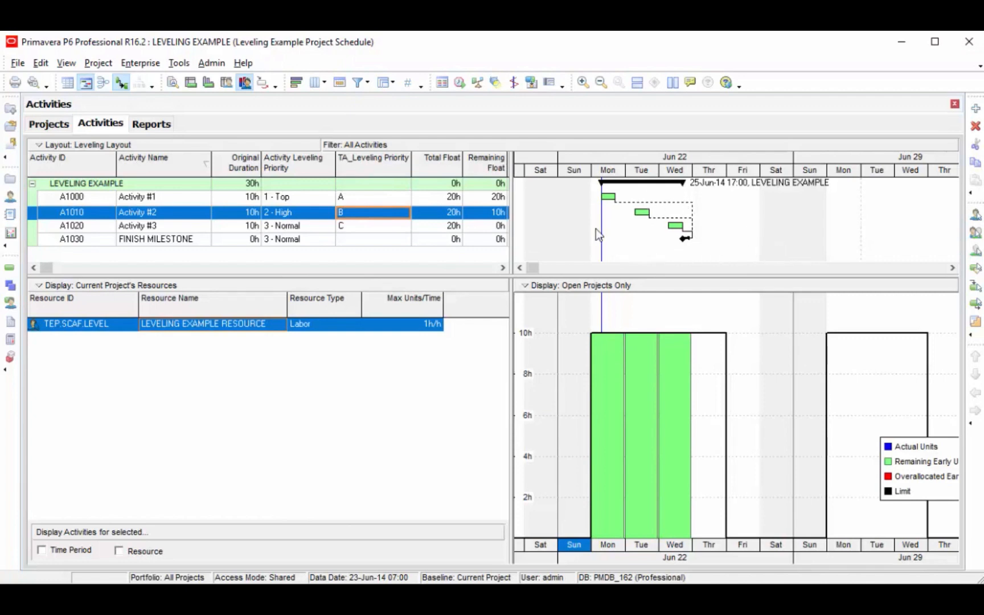
# Set the sort order of the TA_Leveling Priority leveling priority to Hierarchical and save the leveling settings
pyautogui.click(382, 199)
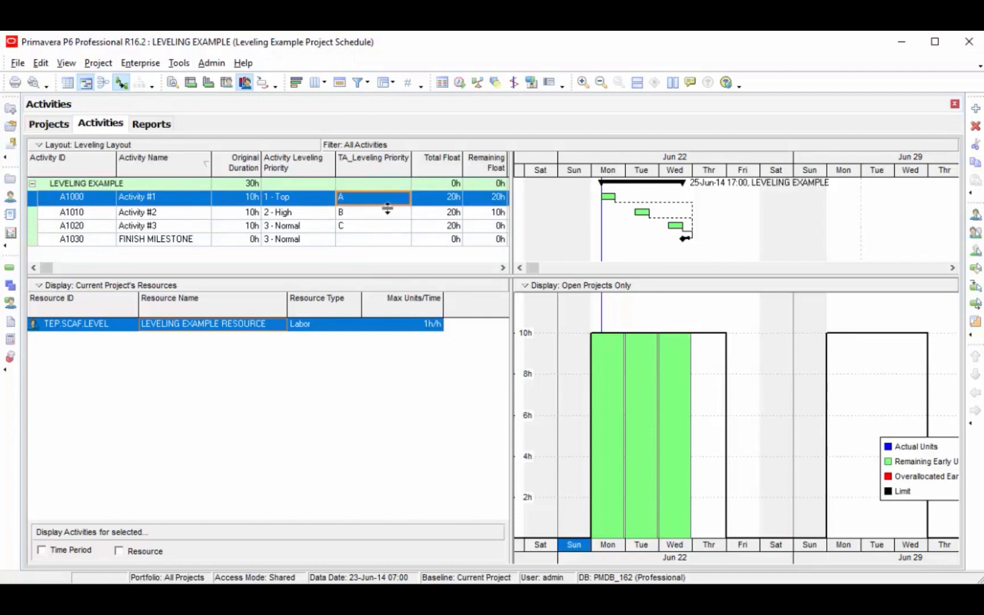
pyautogui.click(478, 84)
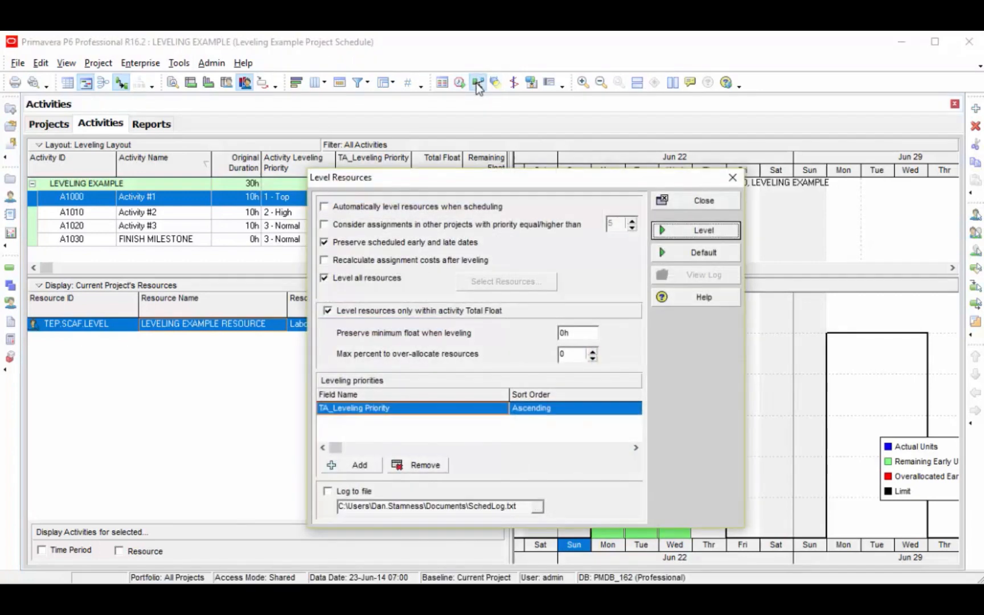
pyautogui.click(608, 407)
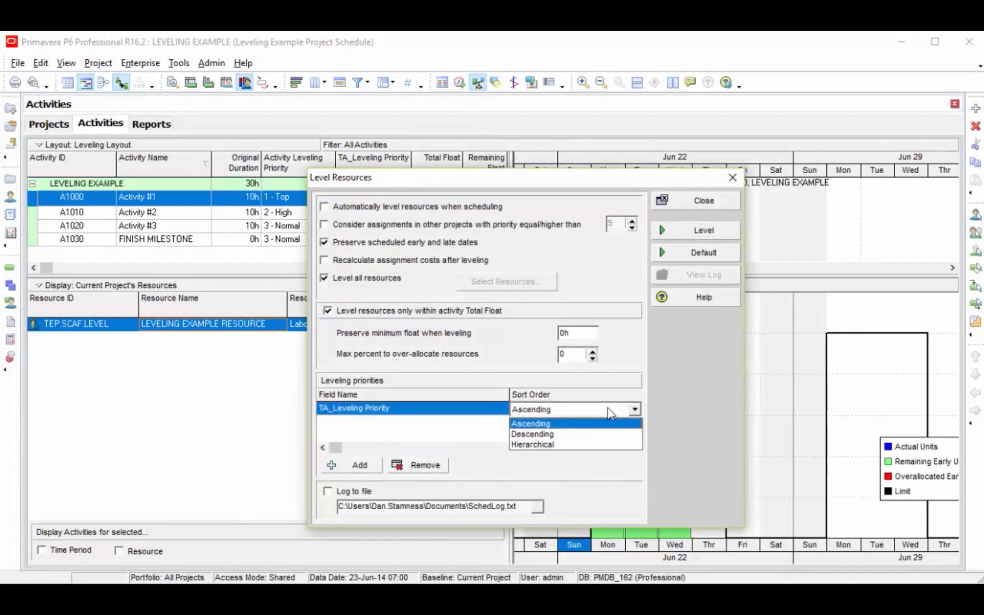
pyautogui.click(581, 442)
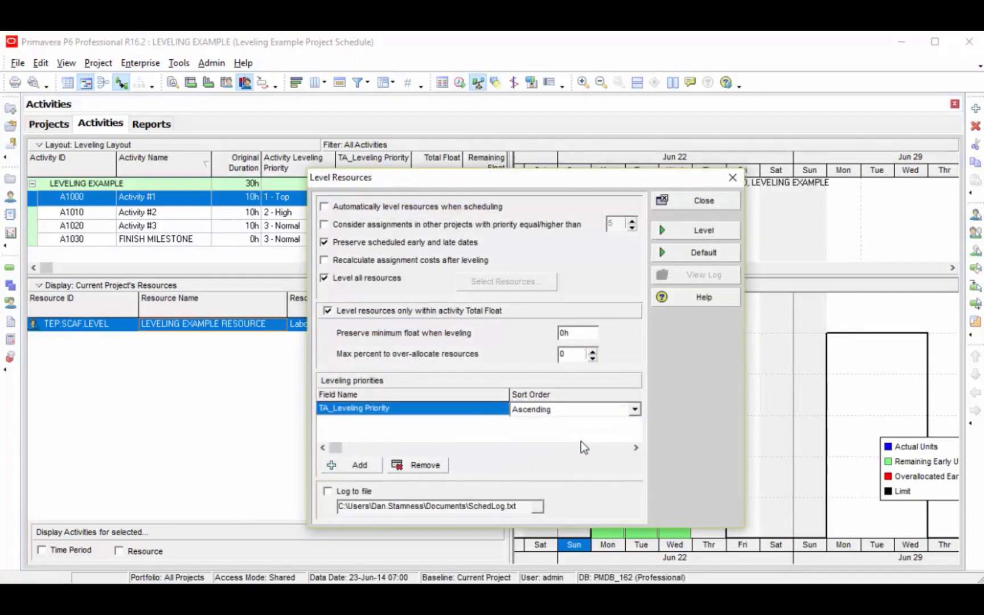
pyautogui.click(713, 199)
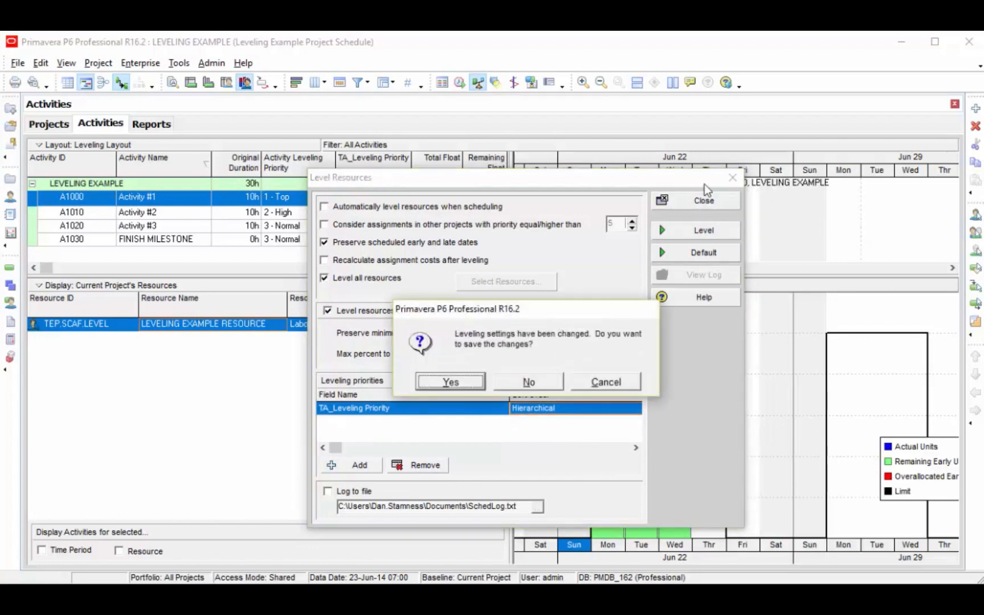
pyautogui.click(447, 383)
# Level the project's resources by TA_Leveling Priority in Hierarchical order
pyautogui.click(479, 82)
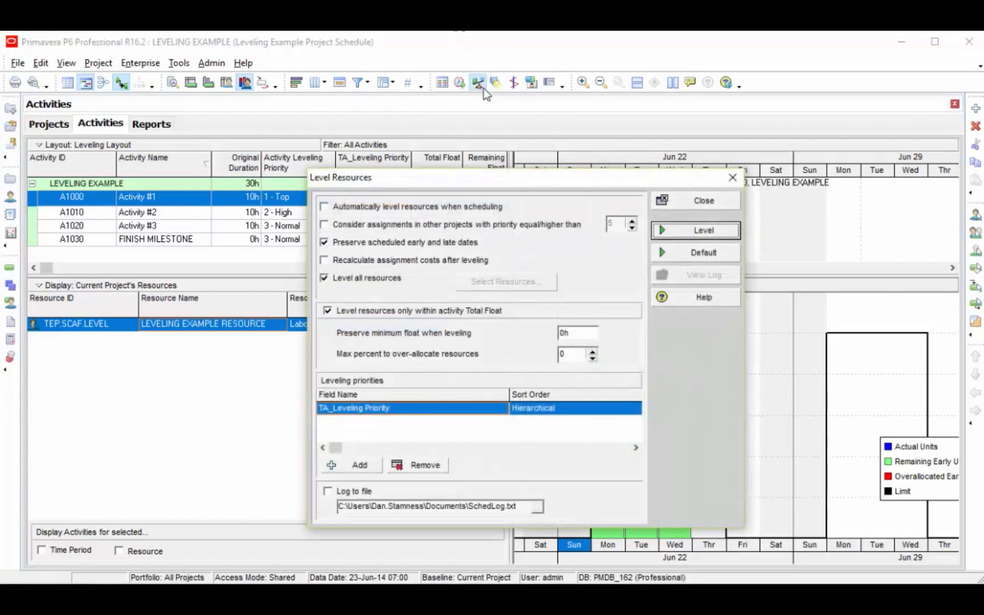
pyautogui.moveTo(635, 176); pyautogui.dragTo(677, 247)
pyautogui.click(731, 300)
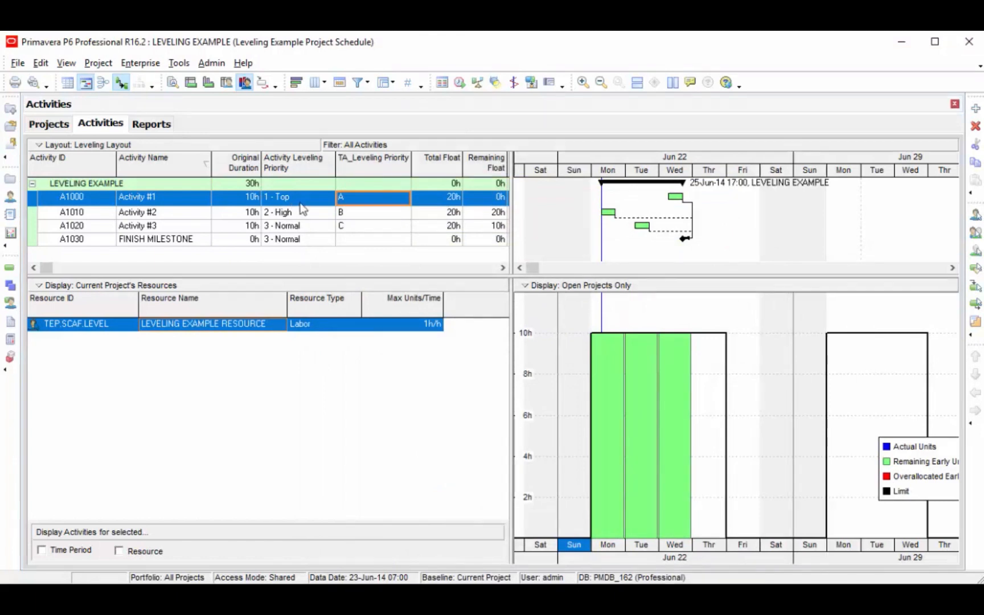
# Open the activity codes beside the Gantt chart and compare the order of the TA_Leveling Priority values with the leveled activities
pyautogui.click(144, 64)
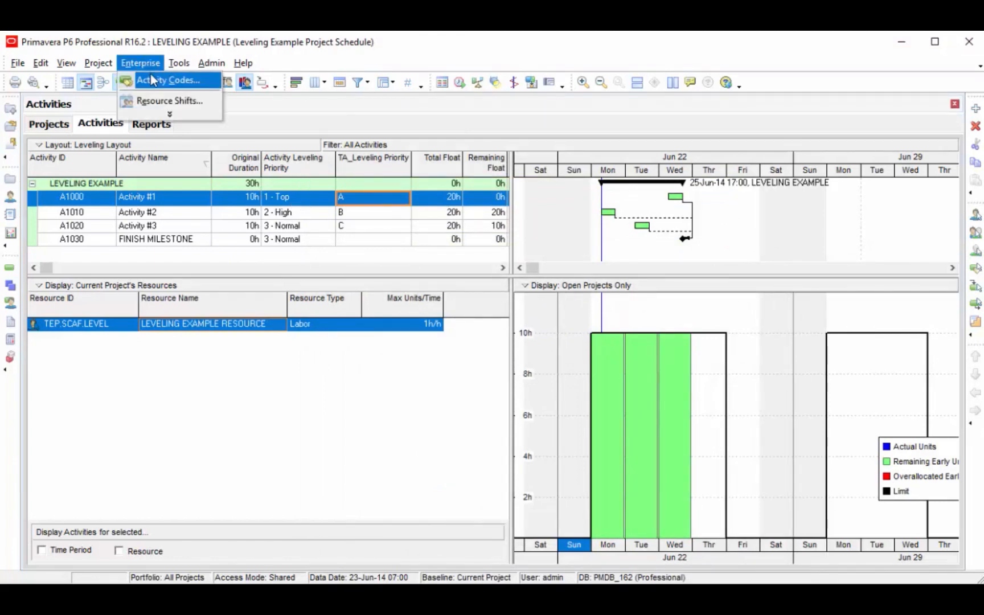
pyautogui.click(153, 79)
pyautogui.moveTo(603, 146); pyautogui.dragTo(188, 274)
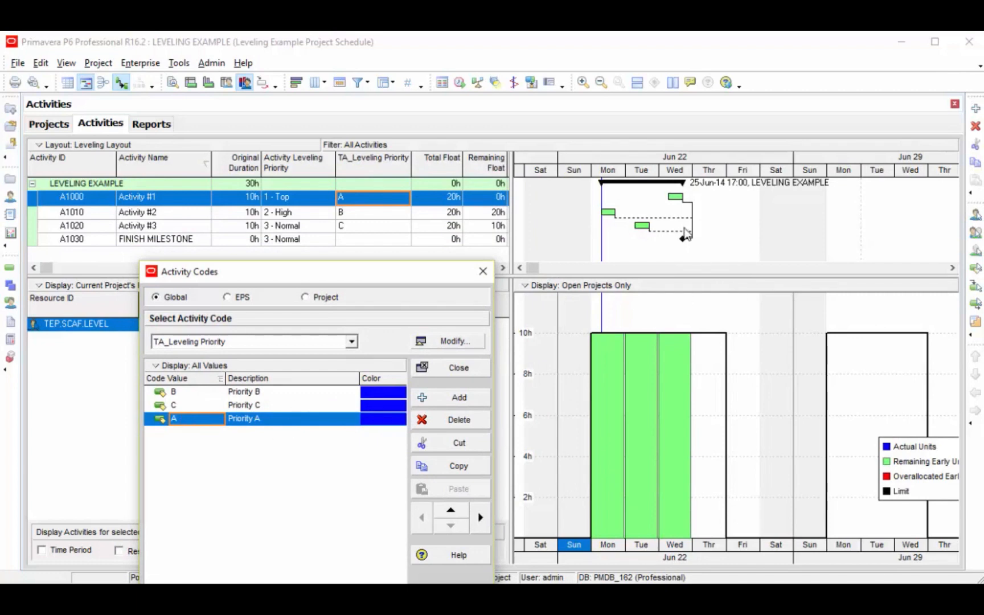
pyautogui.click(264, 392)
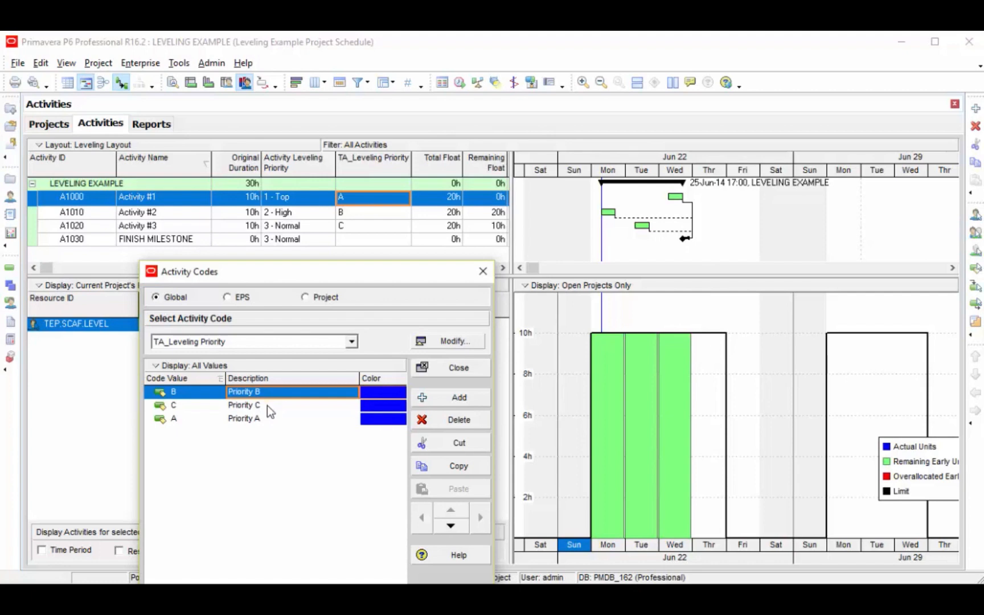
pyautogui.click(266, 405)
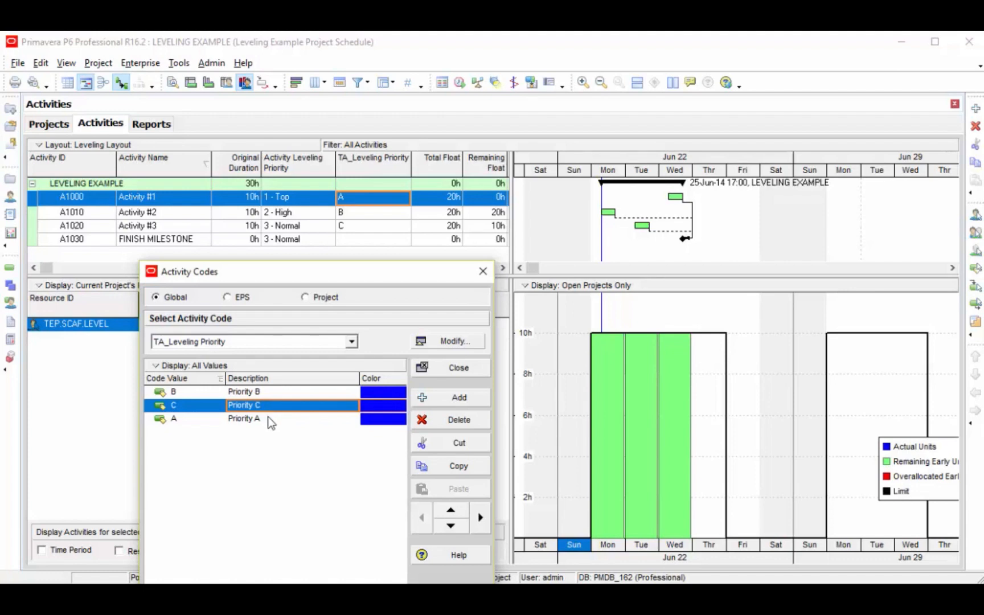
pyautogui.click(264, 417)
pyautogui.click(259, 409)
pyautogui.click(261, 394)
pyautogui.click(214, 398)
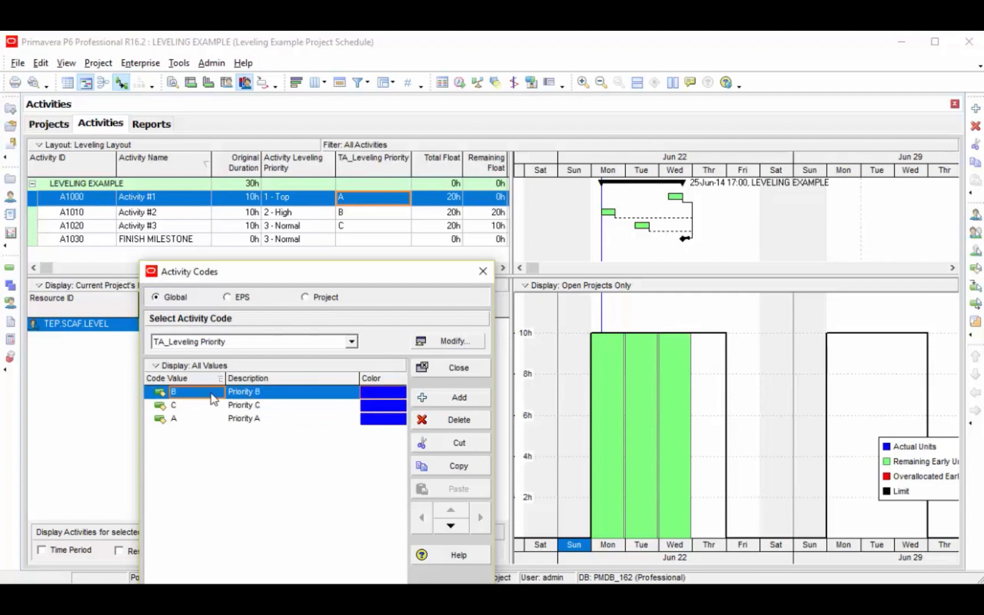
# Rearrange the TA_Leveling Priority code values into the order C, A, B and close the activity codes
pyautogui.moveTo(319, 271); pyautogui.dragTo(413, 272)
pyautogui.click(342, 393)
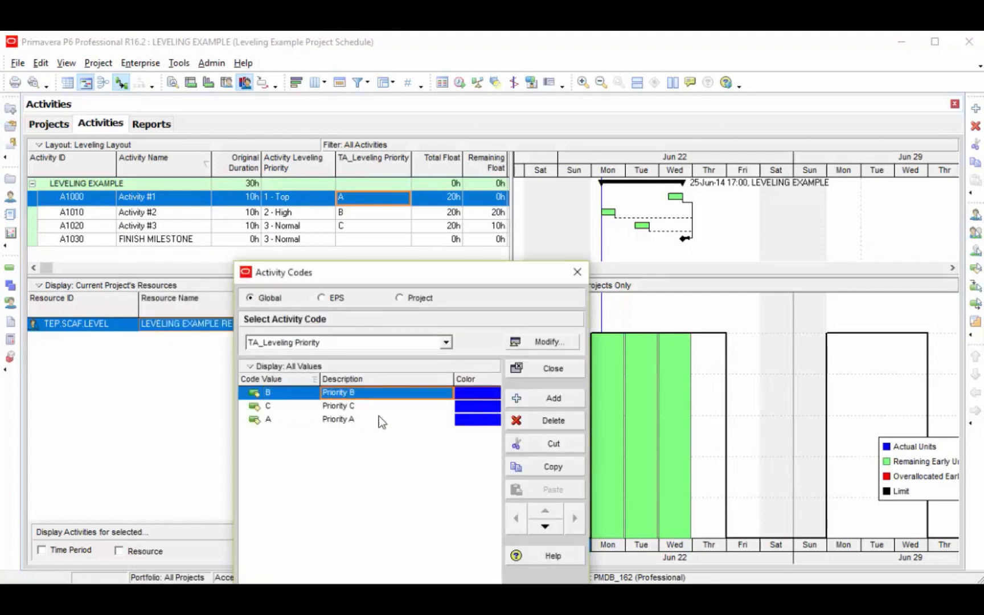
pyautogui.click(556, 527)
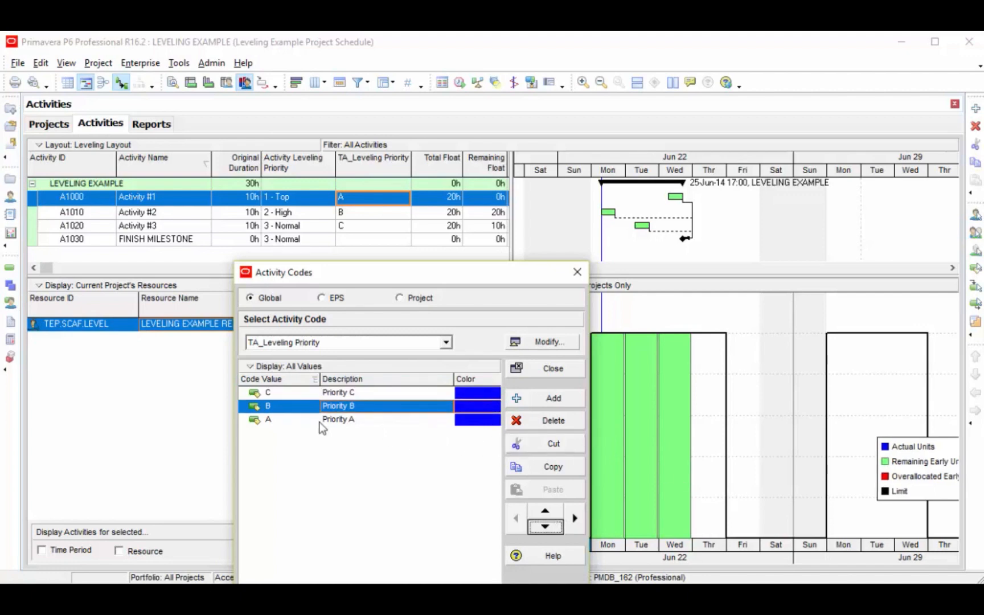
pyautogui.click(323, 422)
pyautogui.click(545, 511)
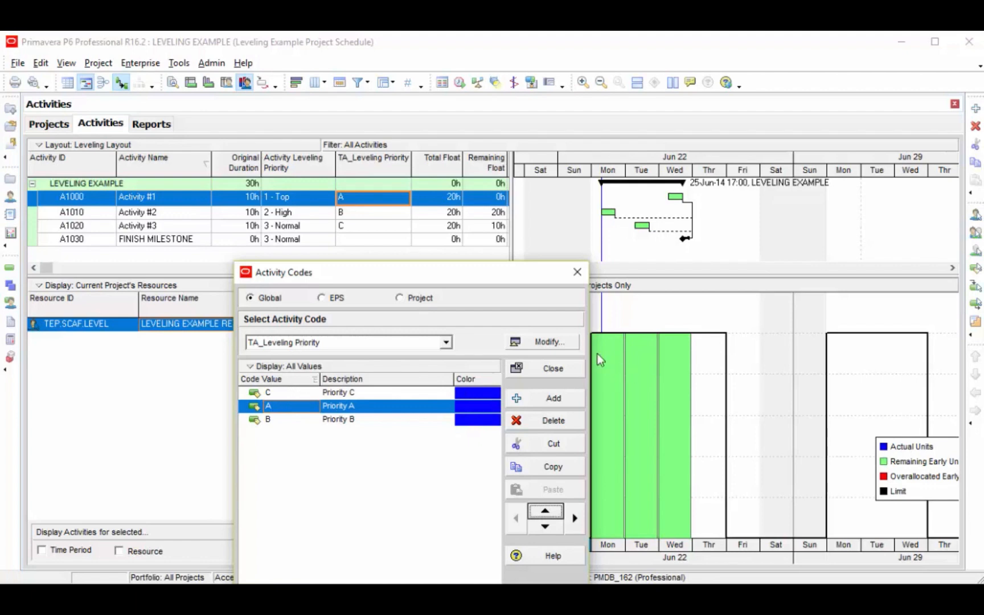
pyautogui.click(569, 368)
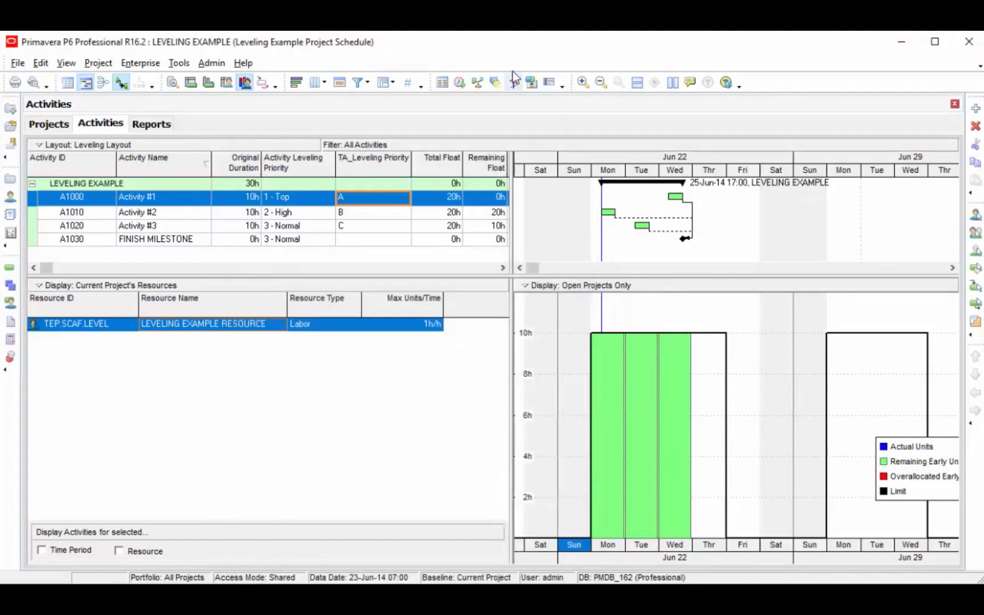
# Level the resources again in Hierarchical order using the rearranged TA_Leveling Priority values
pyautogui.click(477, 82)
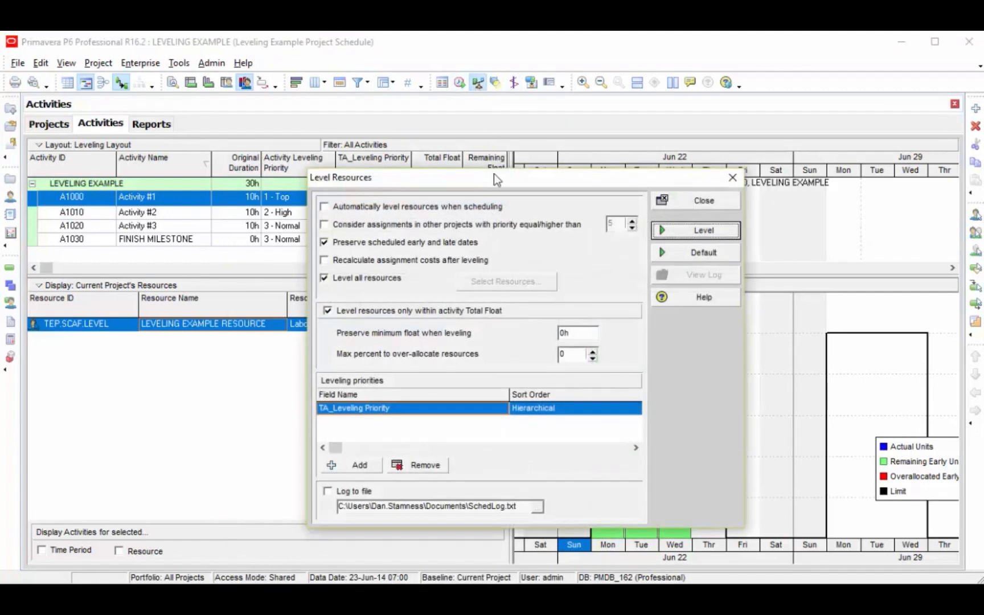
pyautogui.moveTo(494, 176); pyautogui.dragTo(505, 261)
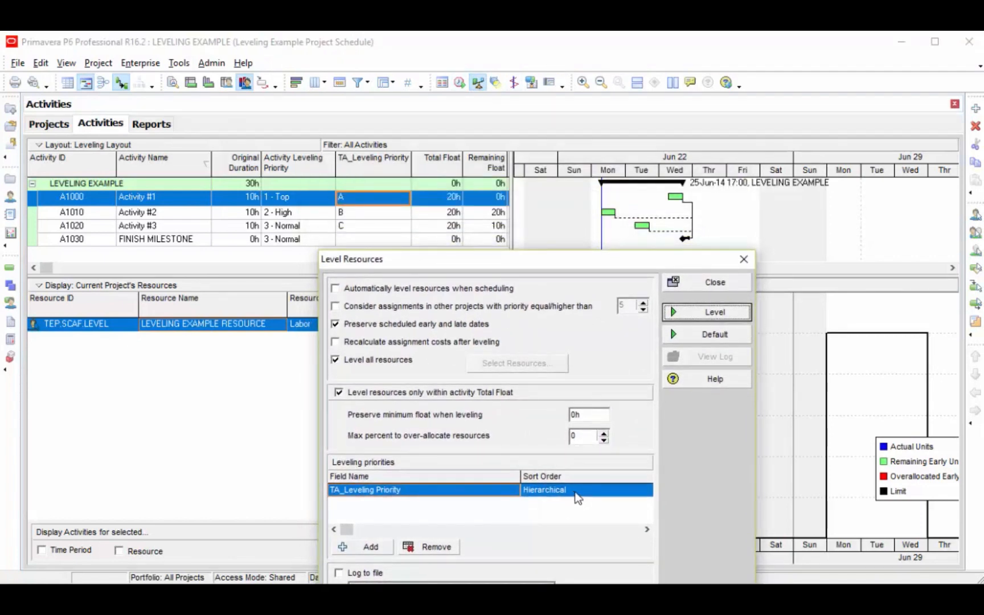
pyautogui.click(741, 313)
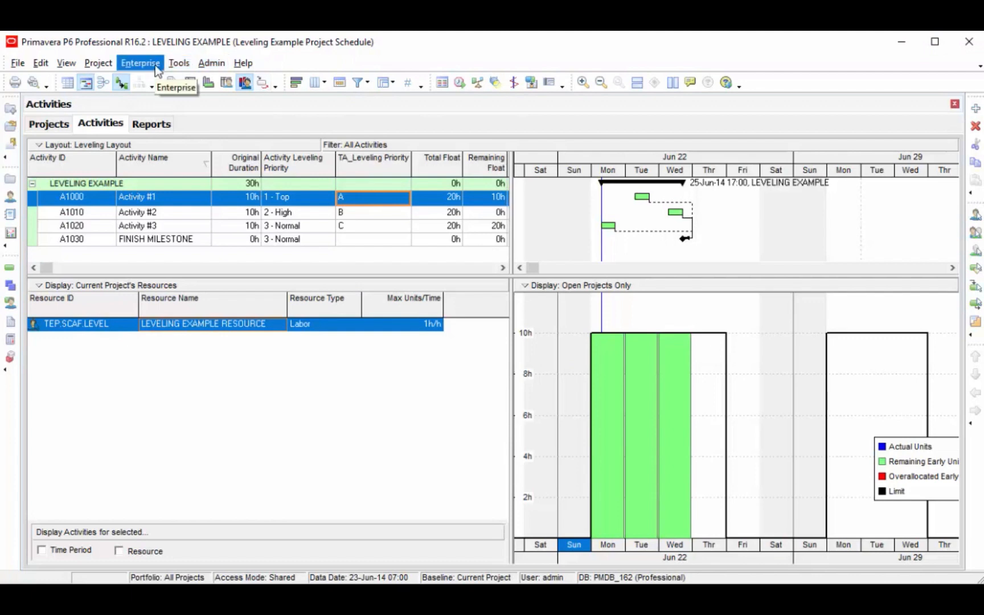
# Change the TA_Leveling Priority sort order to Ascending and level the project's resources again
pyautogui.click(478, 83)
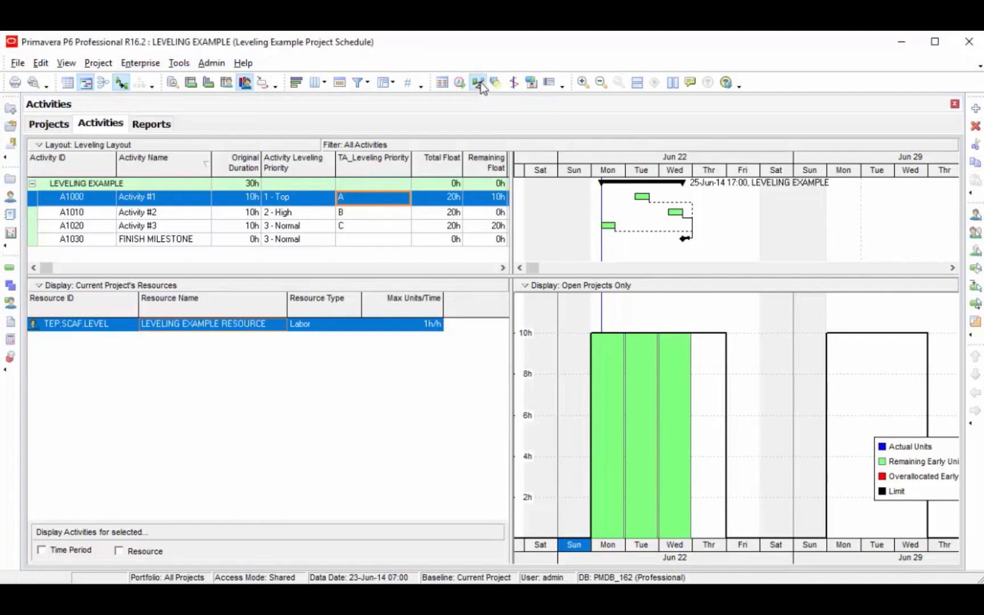
pyautogui.moveTo(508, 177); pyautogui.dragTo(525, 274)
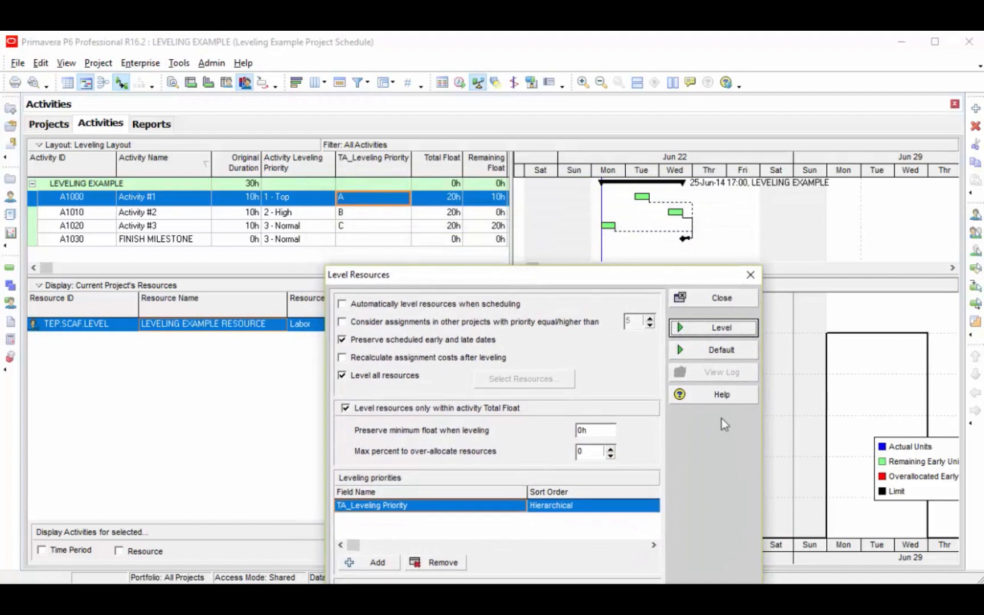
pyautogui.click(596, 506)
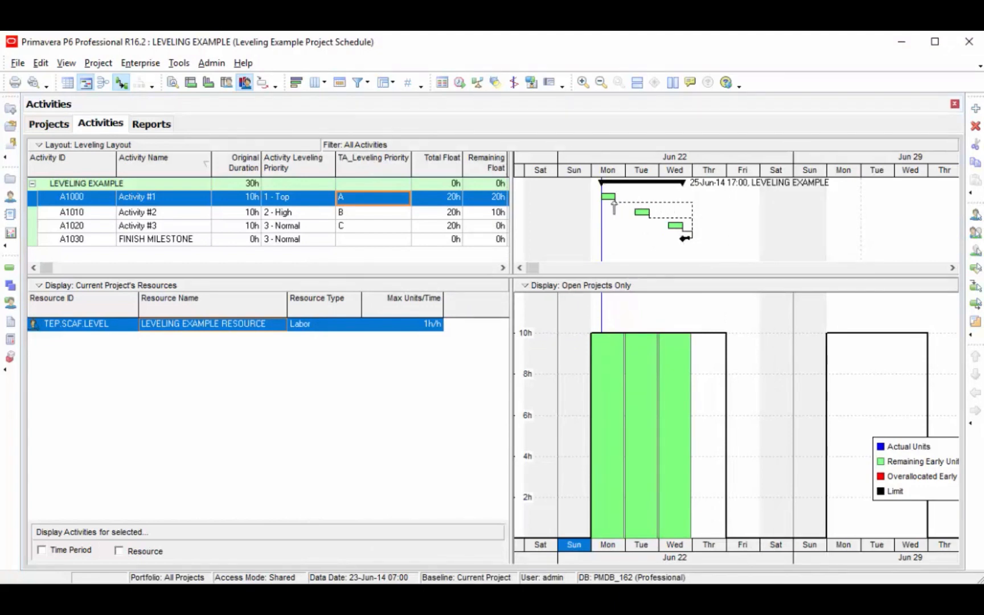
# Check the order of the code values offered for A1000's TA_Leveling Priority, keeping its current assignment
pyautogui.doubleClick(399, 197)
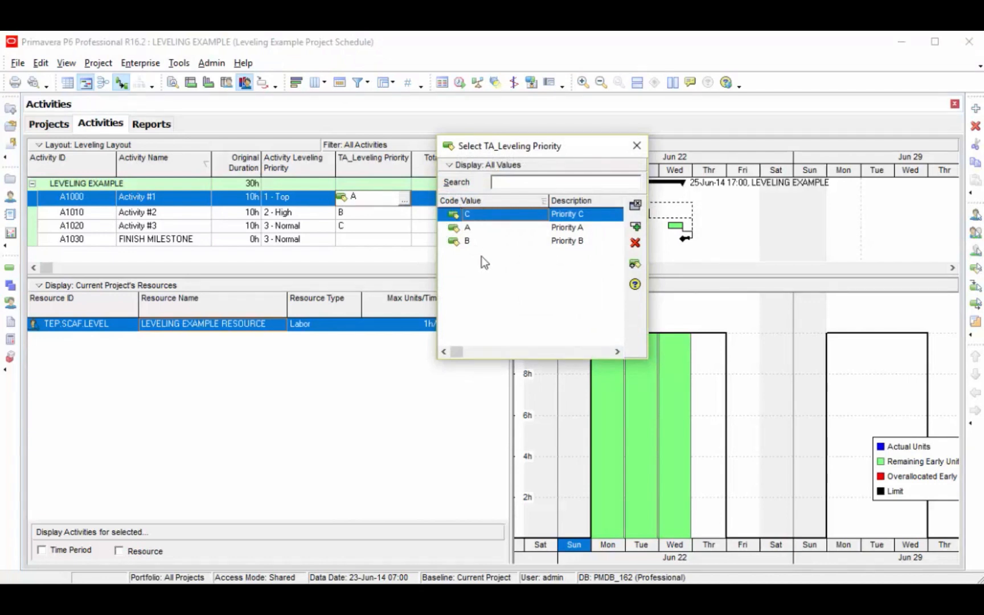
pyautogui.click(637, 146)
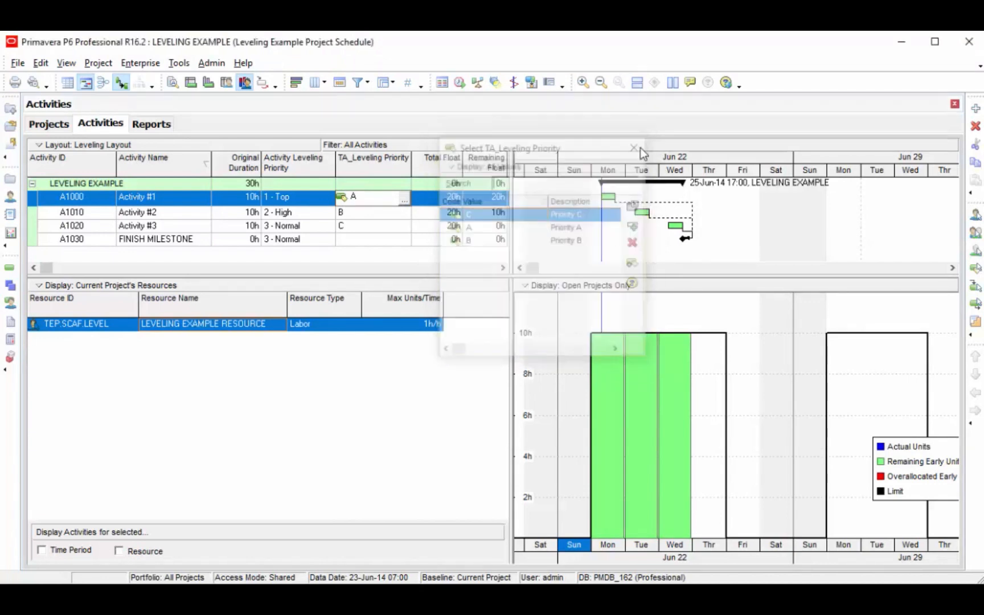
# Change the TA_Leveling Priority sort order to Descending and level the project's resources
pyautogui.click(371, 216)
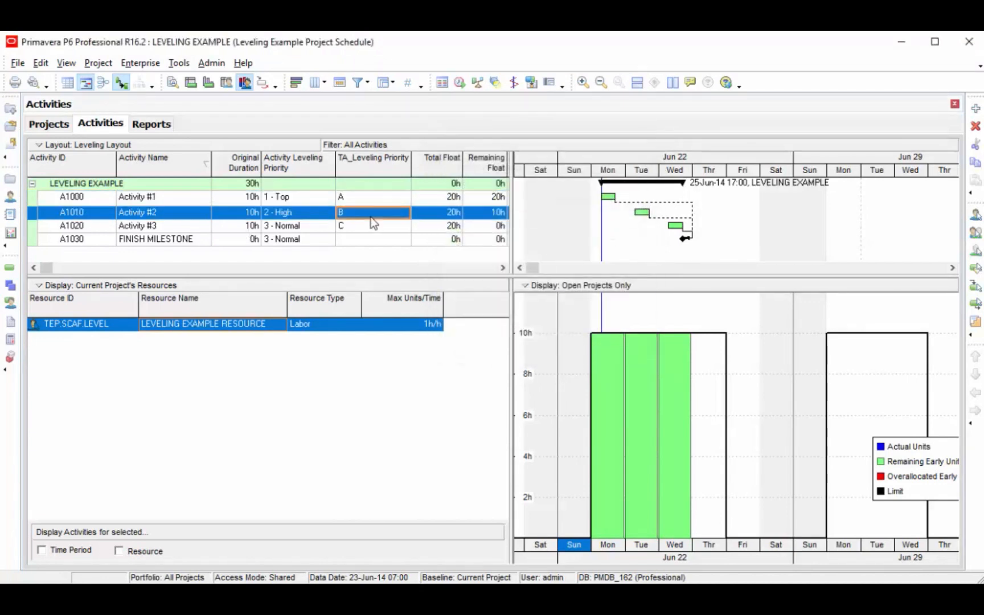
pyautogui.click(372, 226)
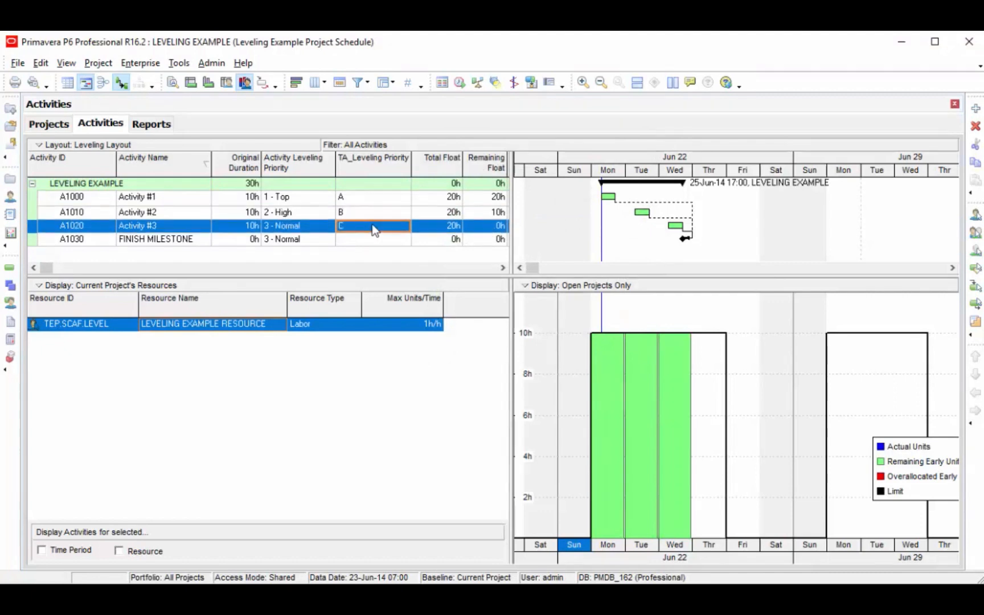
pyautogui.click(477, 83)
pyautogui.click(532, 410)
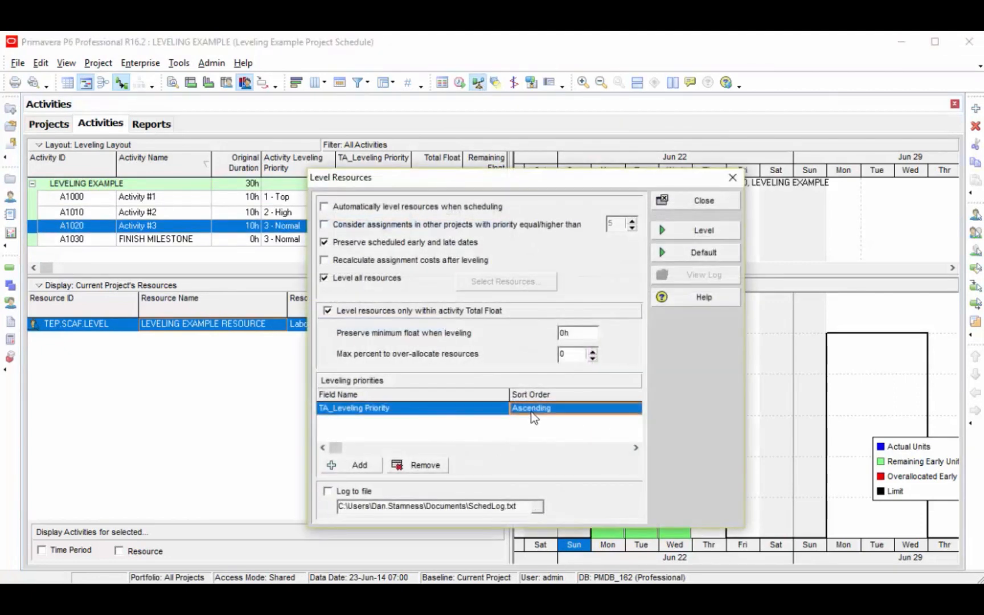
pyautogui.click(534, 418)
pyautogui.click(531, 433)
pyautogui.click(734, 228)
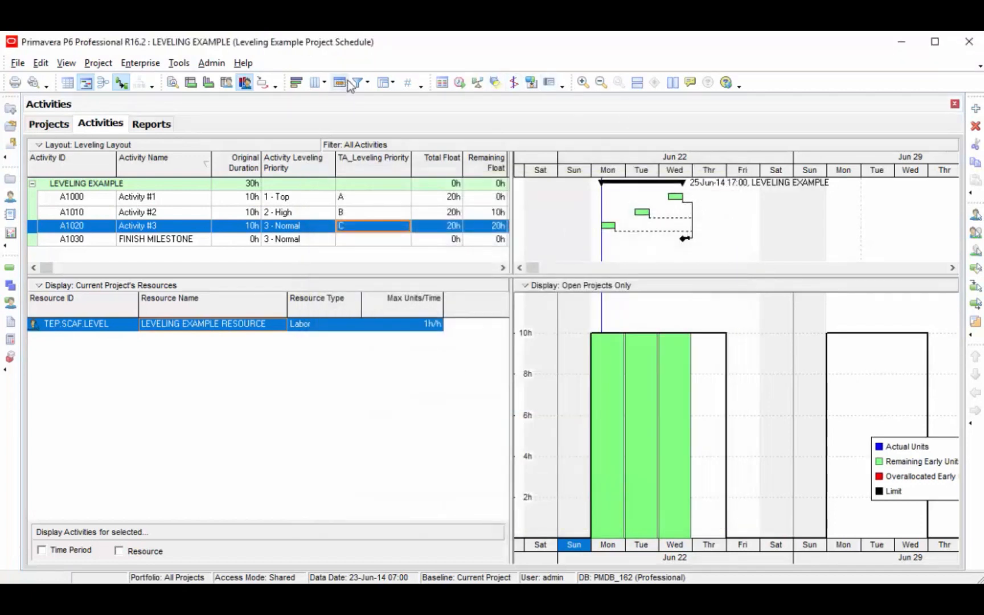
# Switch the TA_Leveling Priority sort order to Hierarchical and level the project's resources again
pyautogui.click(476, 82)
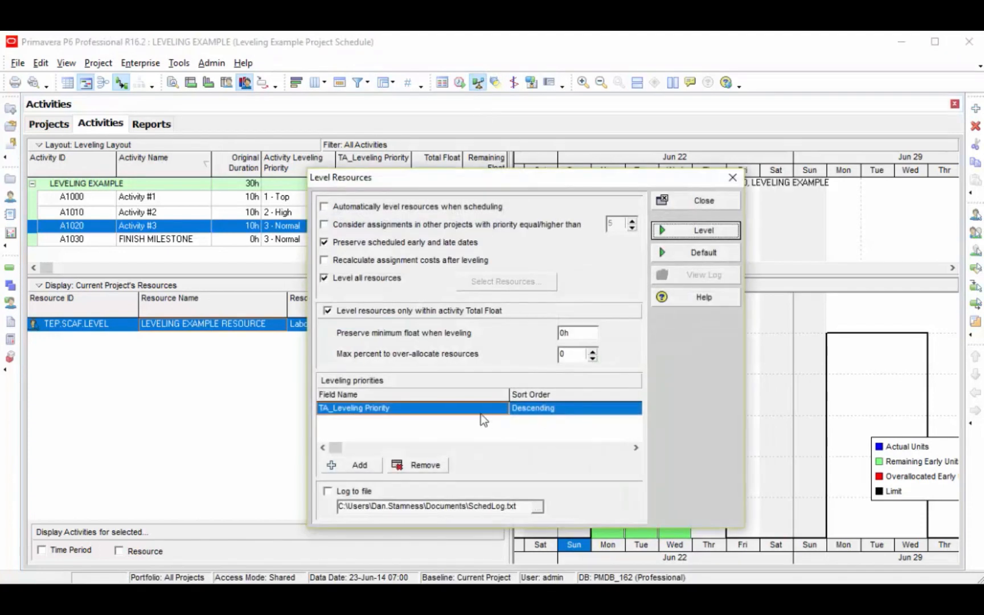
pyautogui.click(541, 408)
pyautogui.click(542, 408)
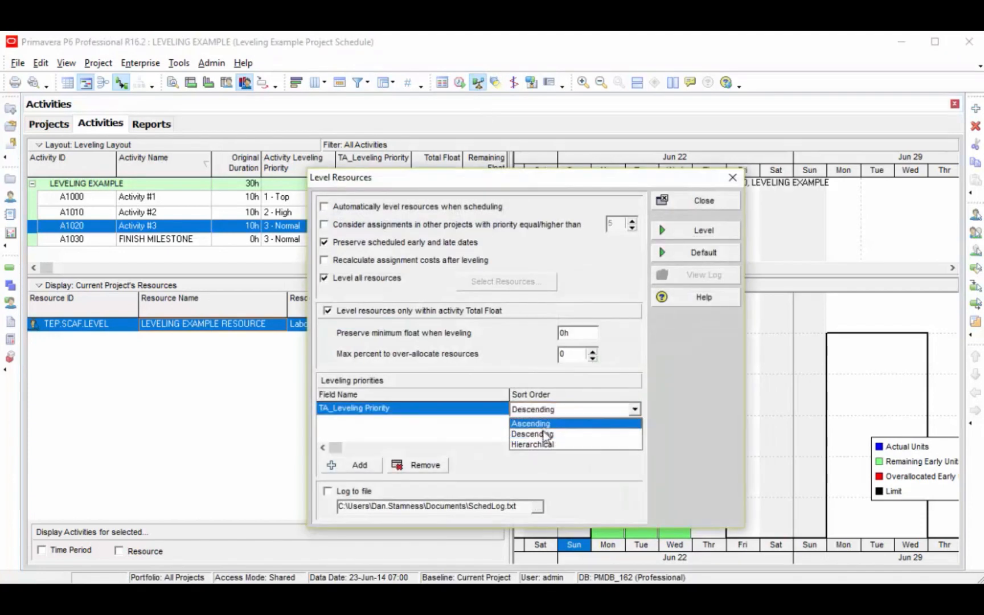
pyautogui.click(543, 444)
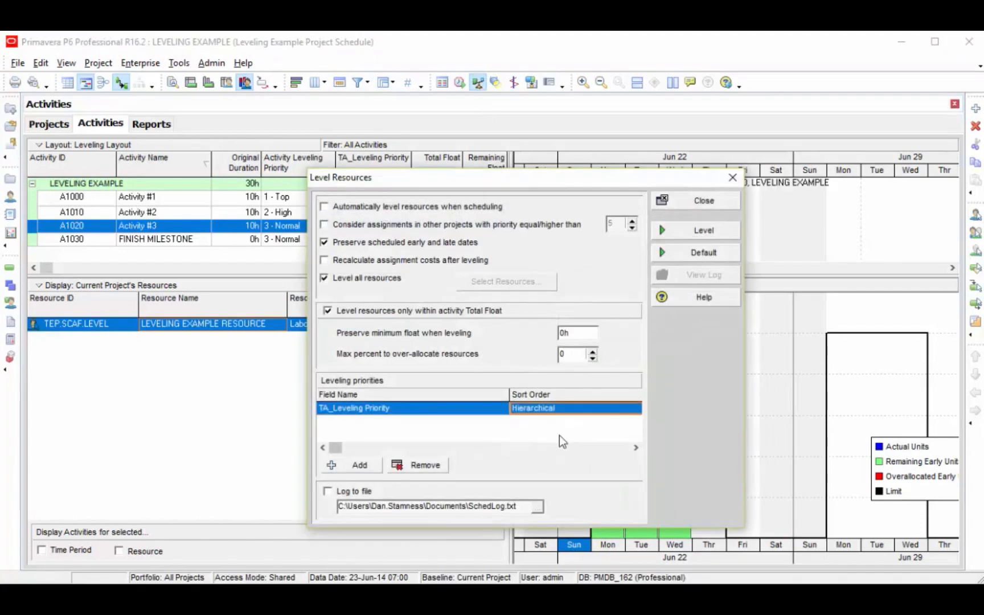
pyautogui.click(725, 230)
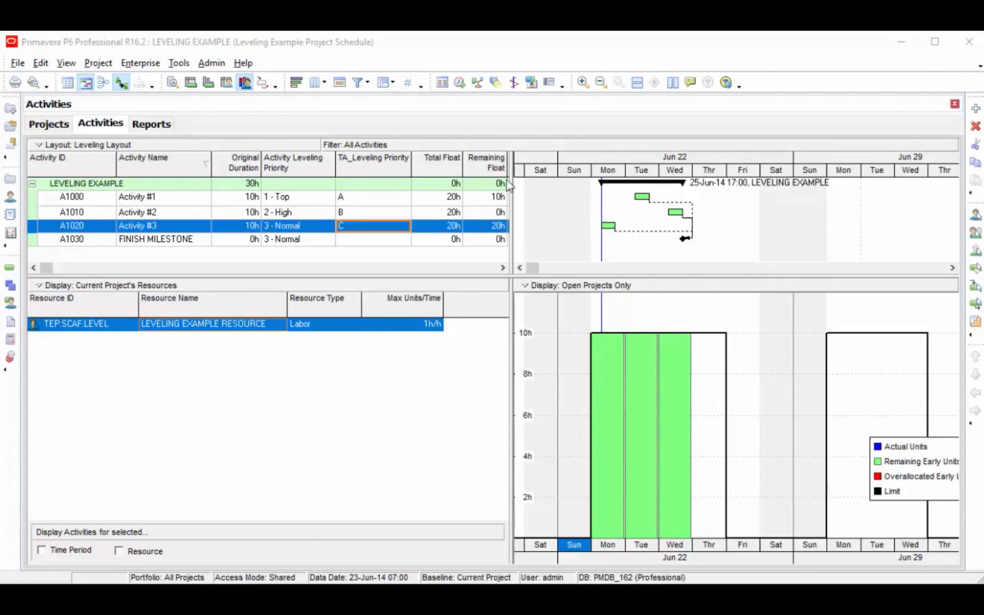
# Compare the order of the global TA_Leveling Priority code values with the leveled activities in the Gantt chart
pyautogui.click(395, 200)
pyautogui.click(155, 61)
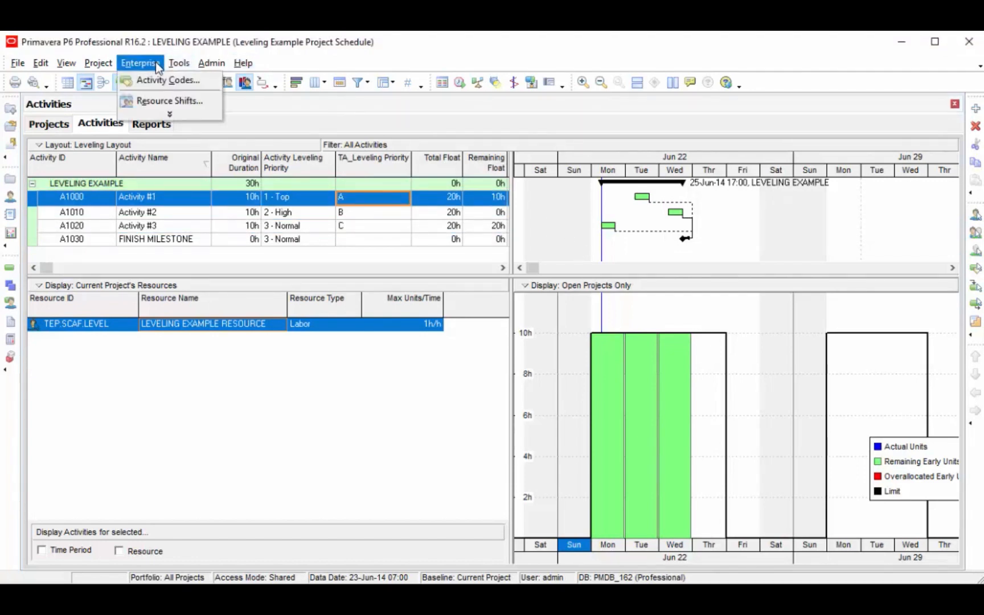
pyautogui.click(162, 78)
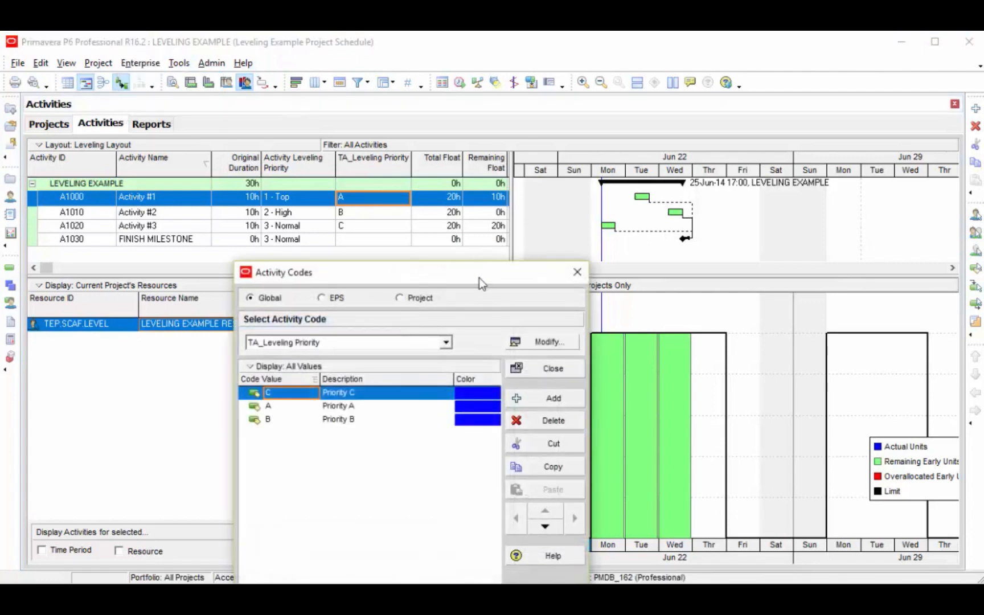
pyautogui.moveTo(479, 277); pyautogui.dragTo(948, 167)
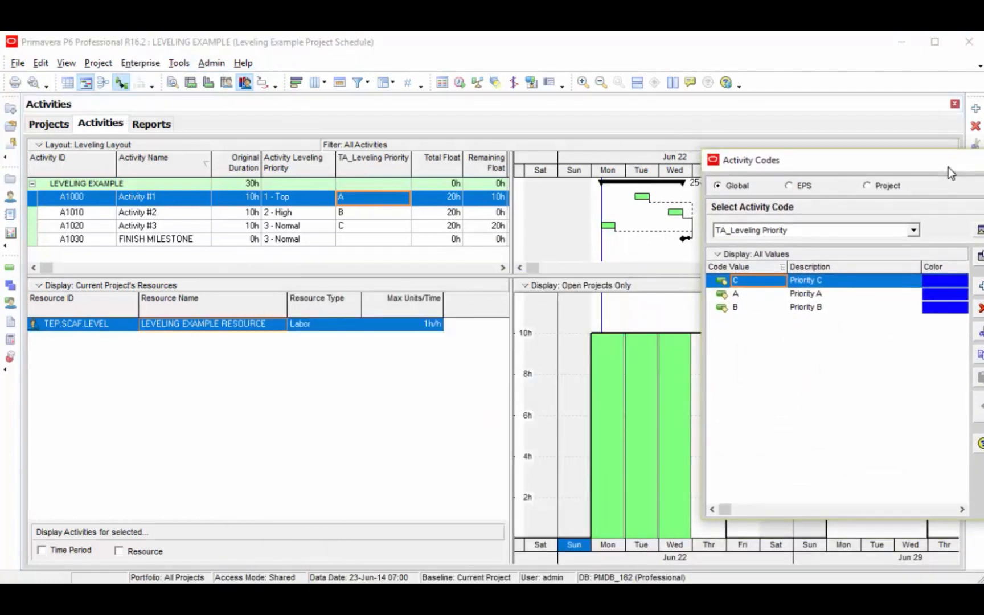
pyautogui.click(871, 284)
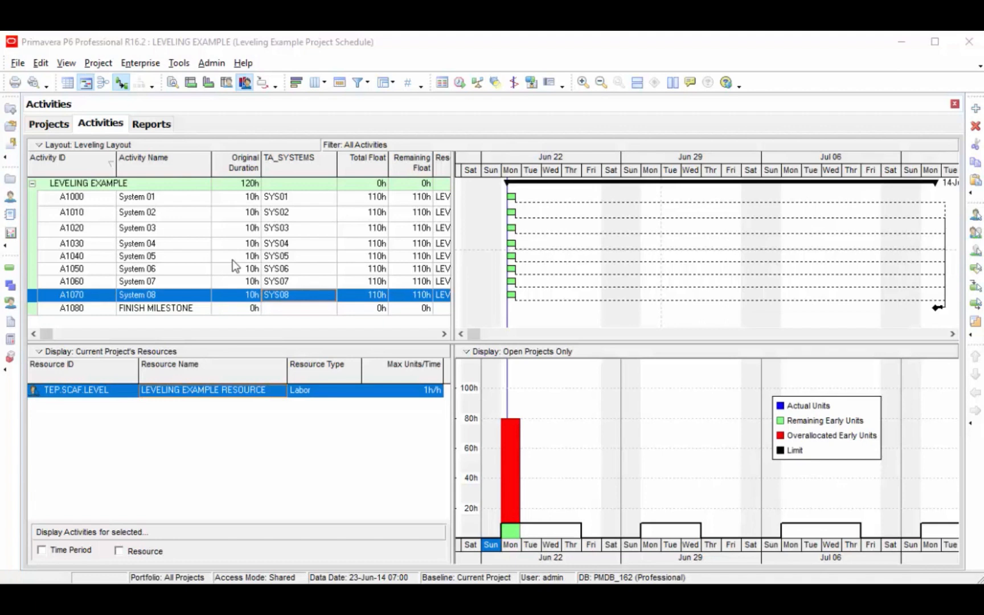
# Review the order of the global TA_SYSTEMS activity code values and close the activity codes
pyautogui.click(318, 197)
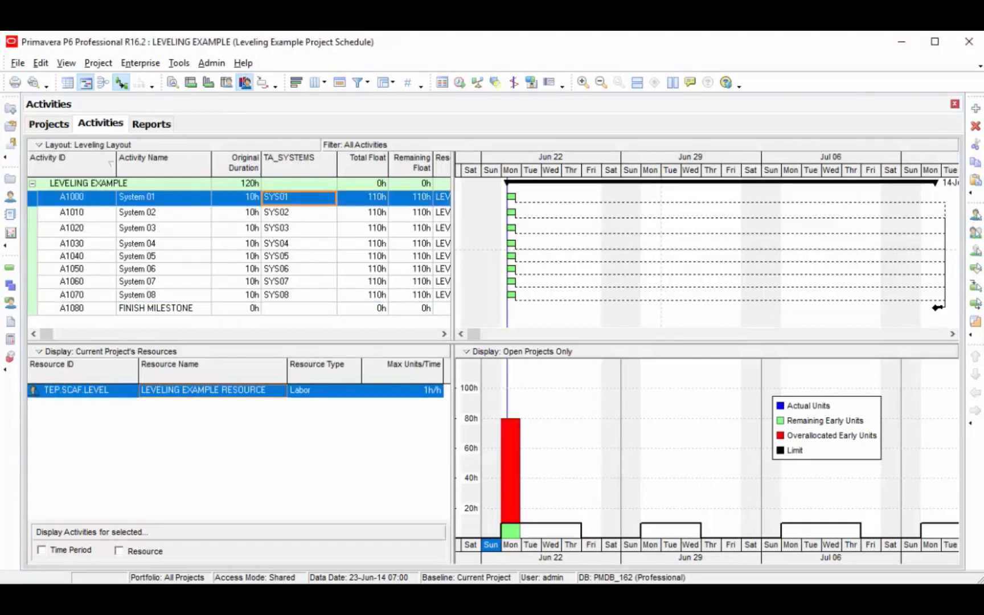
pyautogui.click(143, 65)
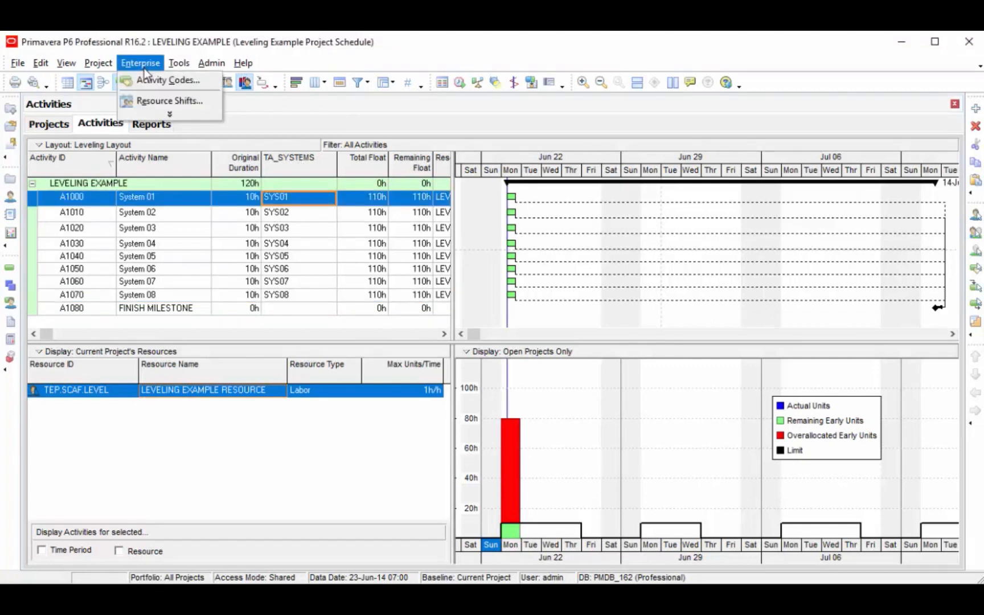
pyautogui.click(184, 84)
pyautogui.moveTo(471, 90); pyautogui.dragTo(476, 82)
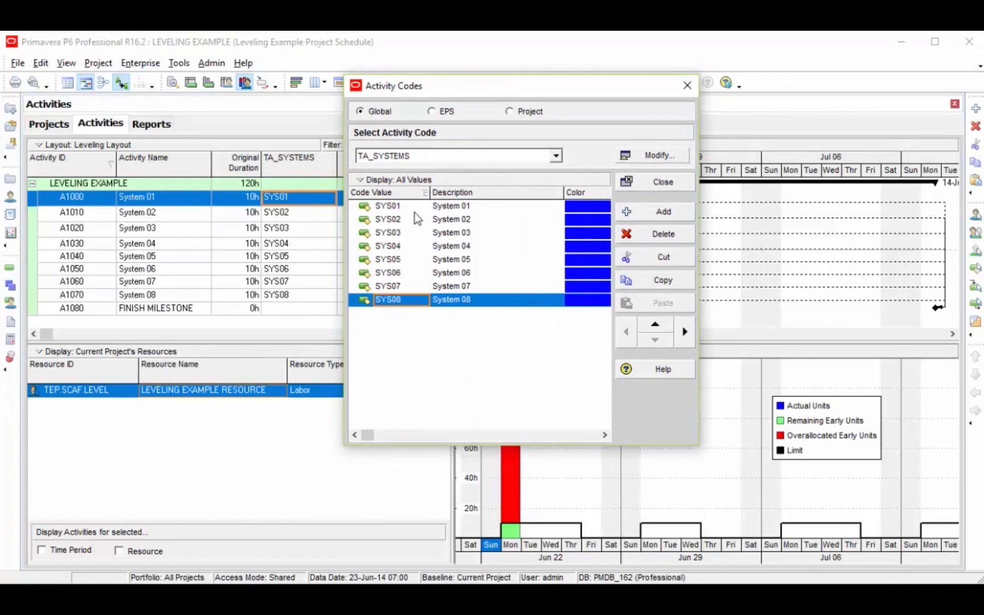
pyautogui.click(687, 184)
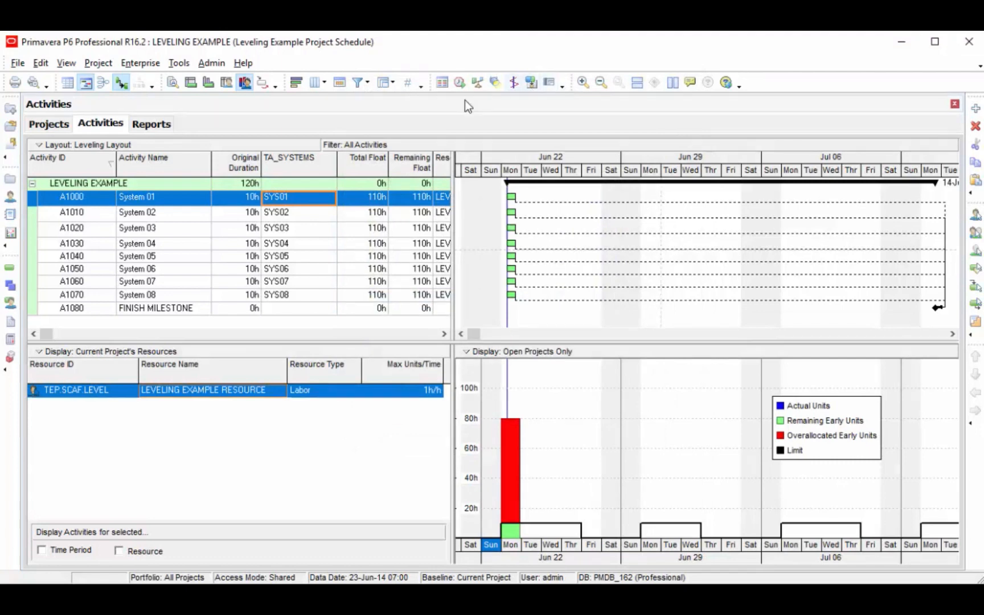
# Replace the leveling priority field with TA_SYSTEMS in Ascending order and level the project's resources
pyautogui.click(479, 83)
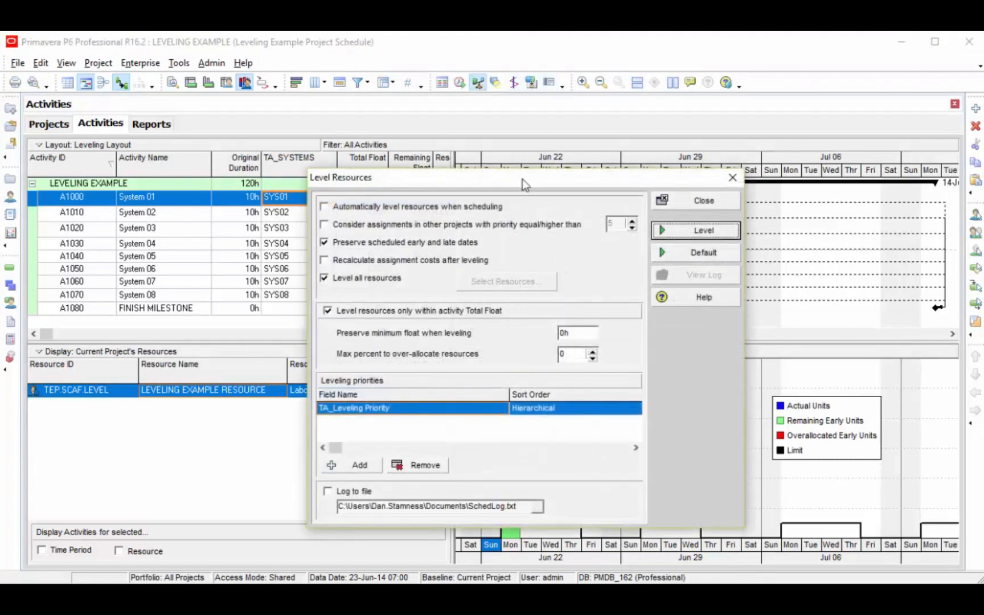
pyautogui.moveTo(522, 180); pyautogui.dragTo(727, 197)
pyautogui.click(706, 432)
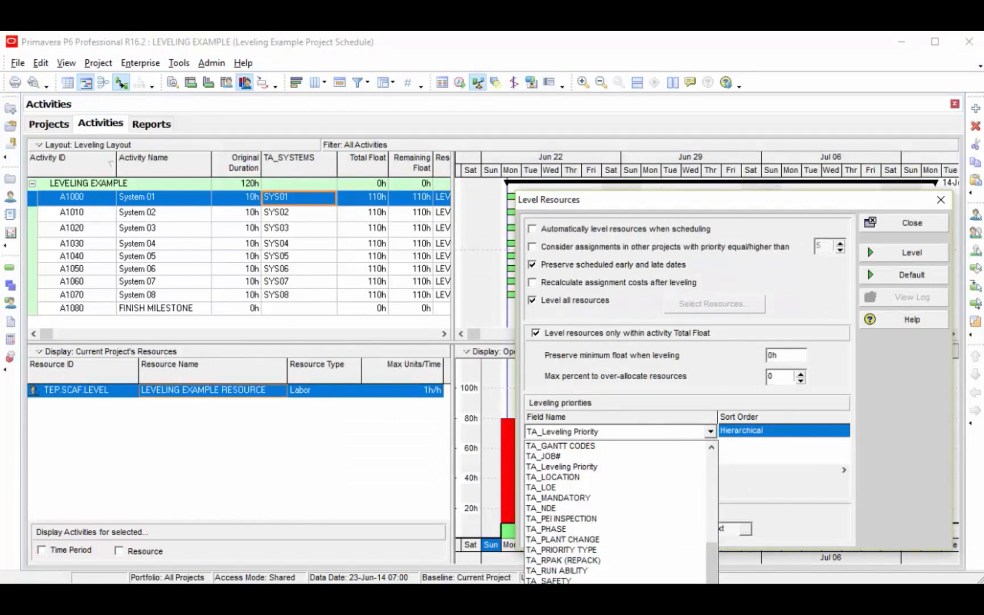
pyautogui.click(678, 579)
pyautogui.click(781, 430)
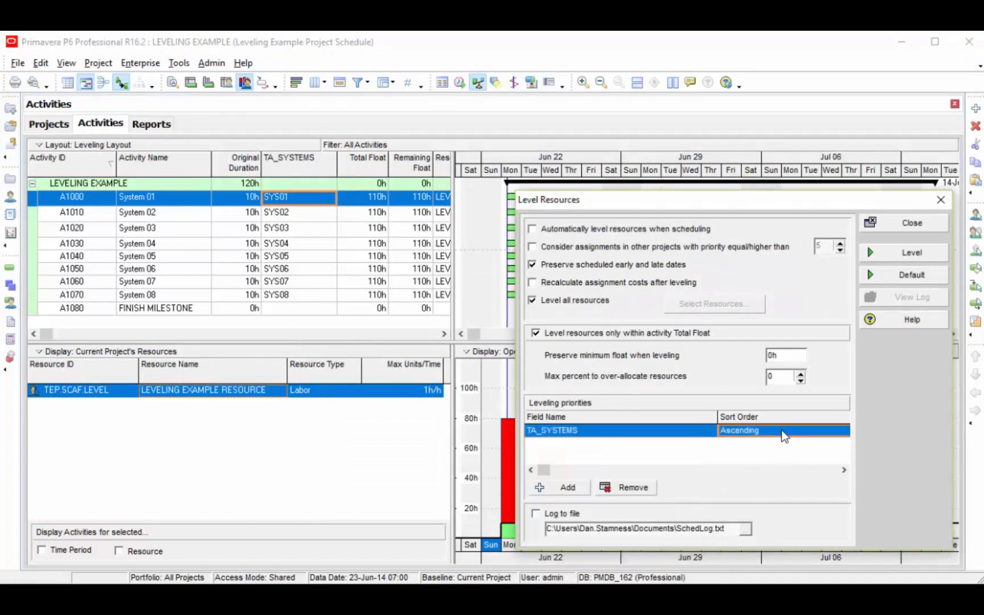
pyautogui.moveTo(835, 201); pyautogui.dragTo(678, 197)
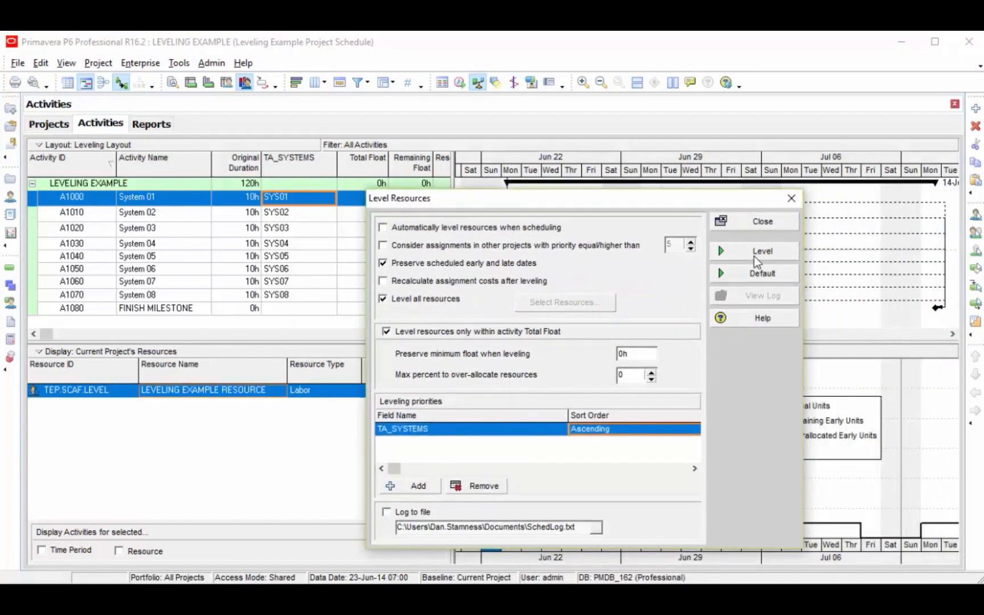
pyautogui.click(754, 250)
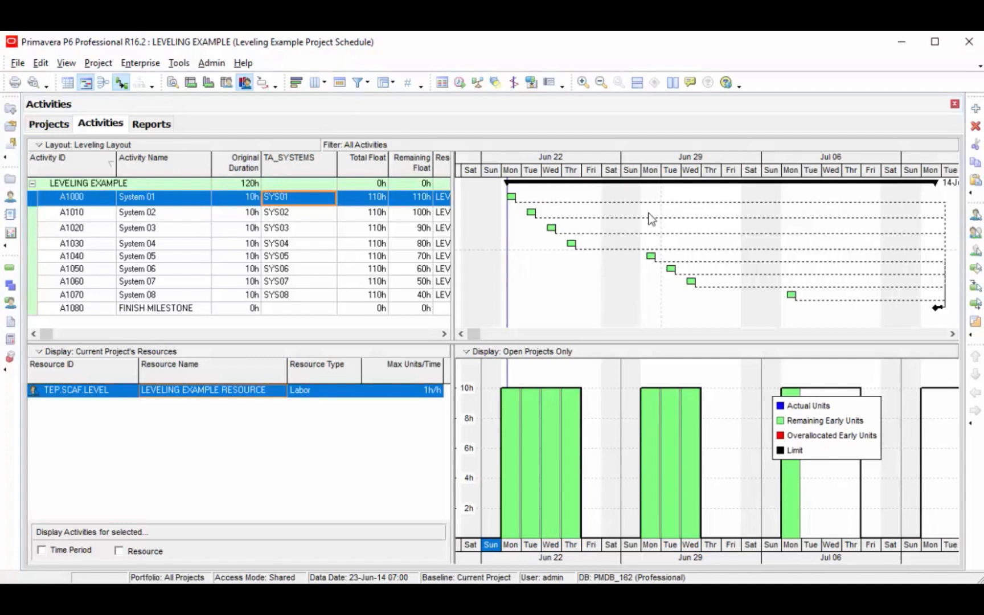
# Change the TA_SYSTEMS sort order to Hierarchical and level the project's resources again
pyautogui.click(478, 83)
pyautogui.click(590, 410)
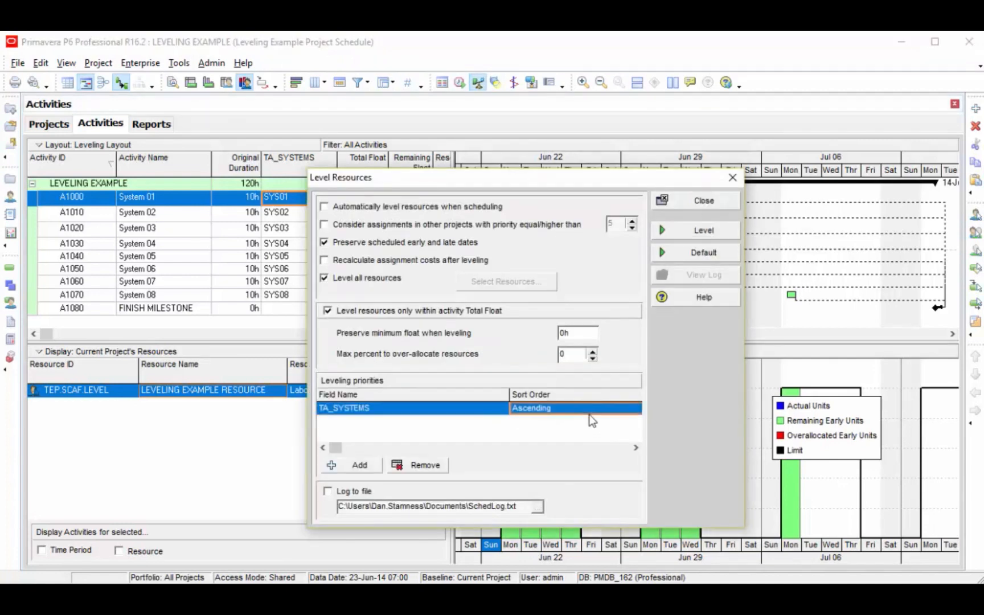
pyautogui.click(590, 414)
pyautogui.click(580, 446)
pyautogui.click(729, 231)
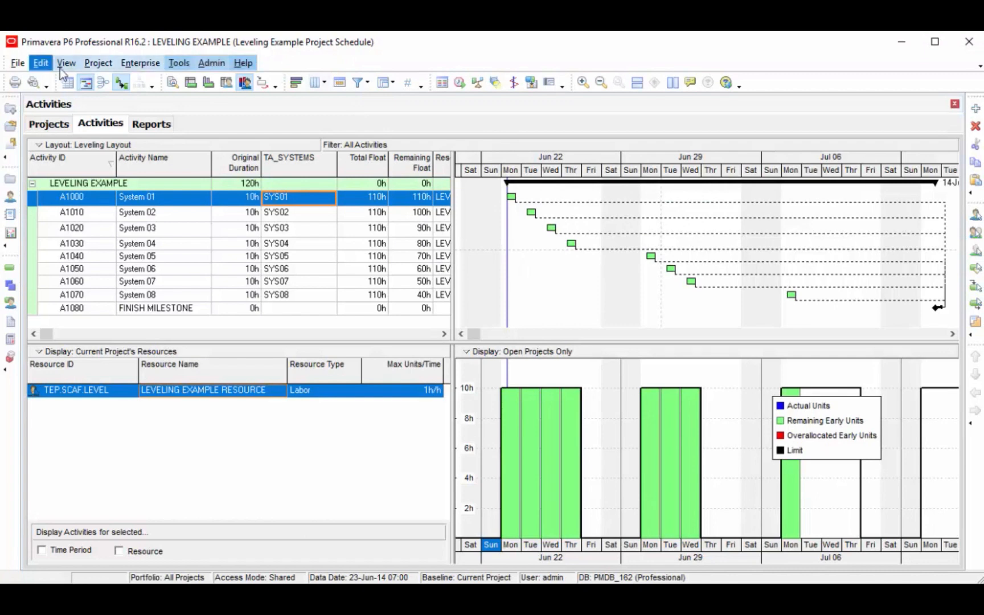
# Open the activity codes and move SYS05 to the first place among the TA_SYSTEMS values
pyautogui.click(150, 64)
pyautogui.click(165, 84)
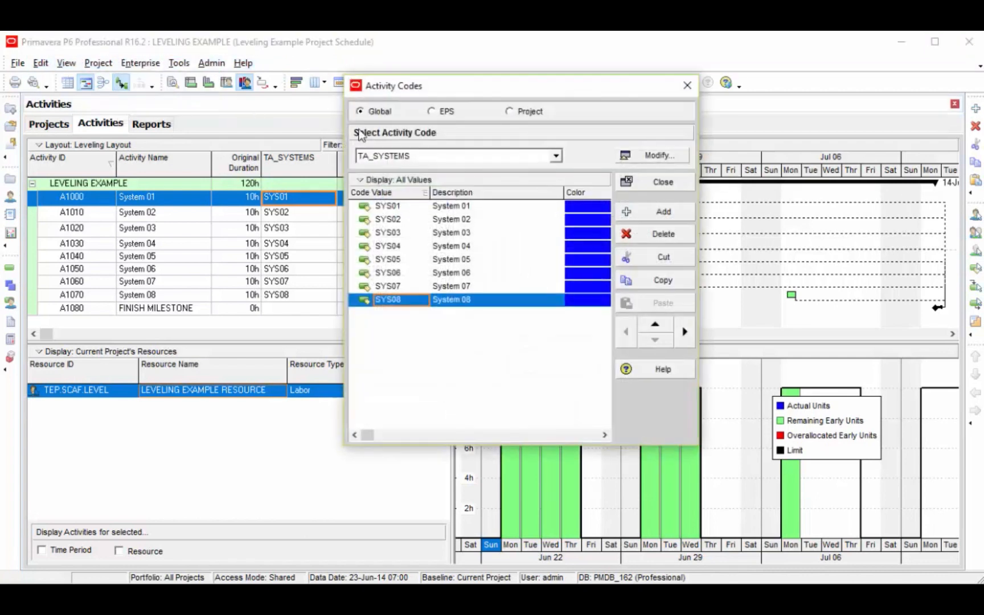
pyautogui.moveTo(508, 84); pyautogui.dragTo(730, 207)
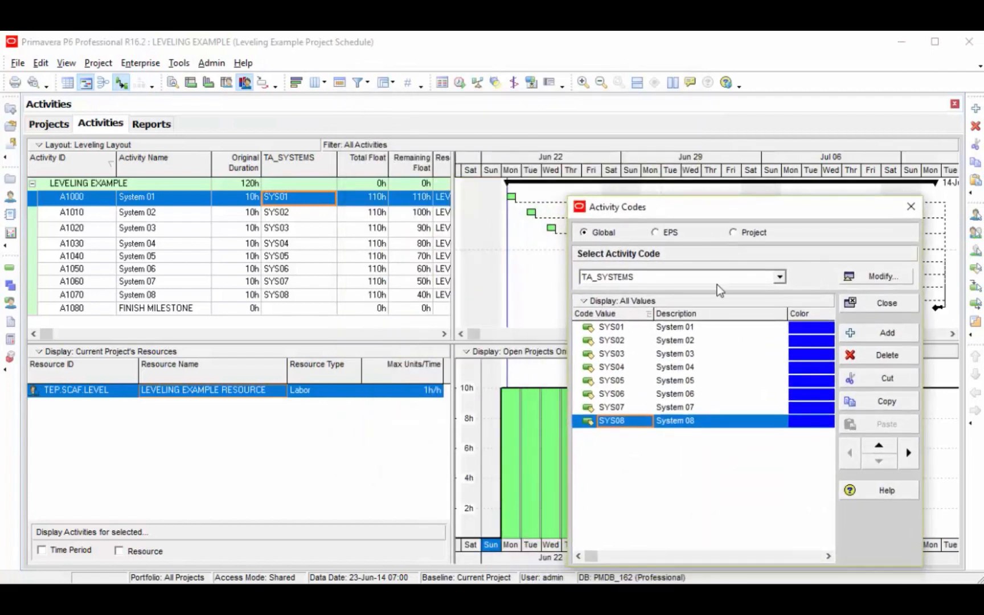
pyautogui.click(700, 381)
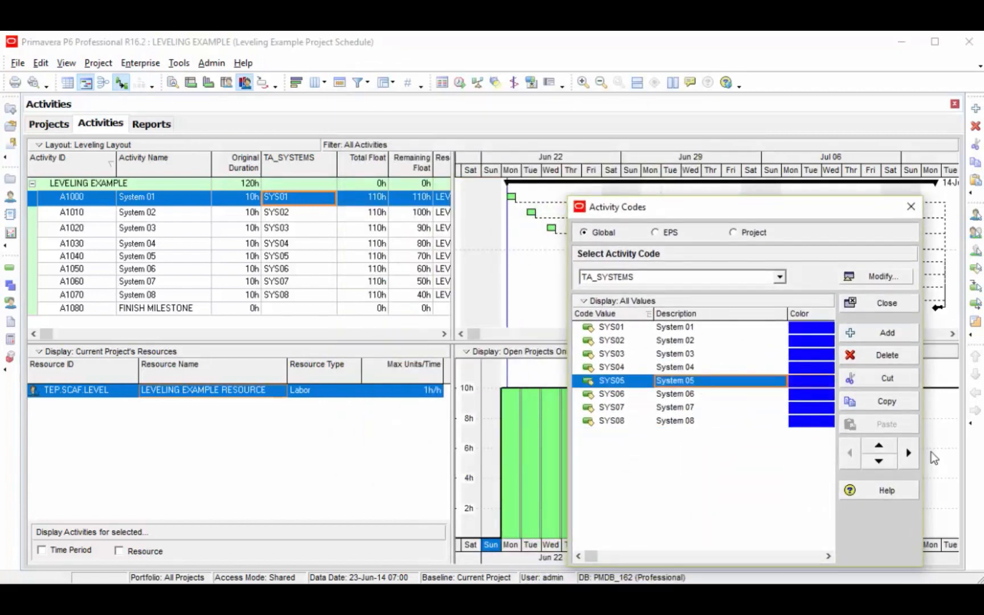
pyautogui.click(649, 380)
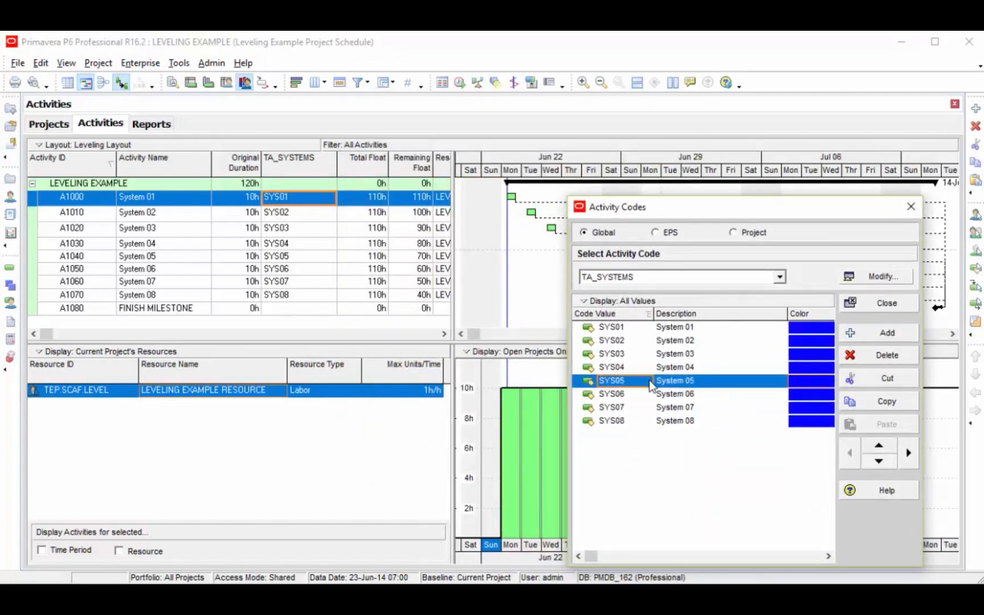
pyautogui.click(880, 446)
pyautogui.click(880, 446)
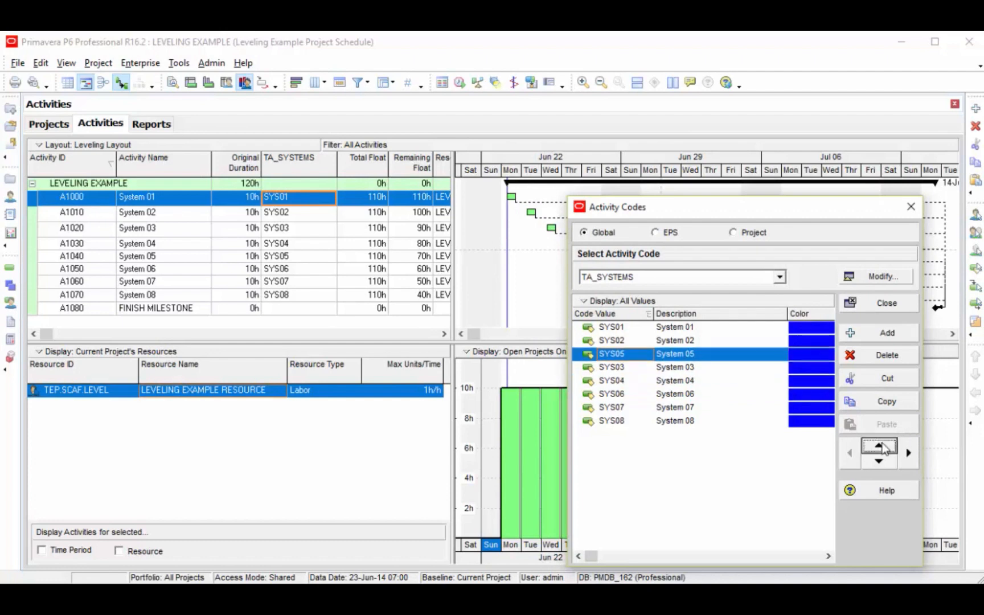
pyautogui.click(880, 446)
pyautogui.click(880, 446)
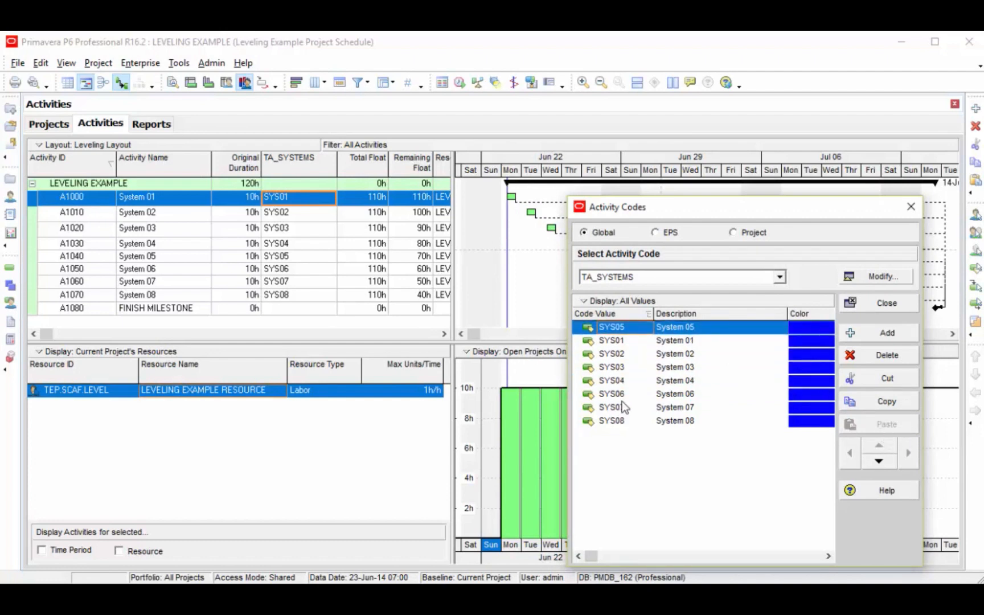
# Move the TA_SYSTEMS value SYS04 up to second place, directly below SYS05
pyautogui.click(641, 382)
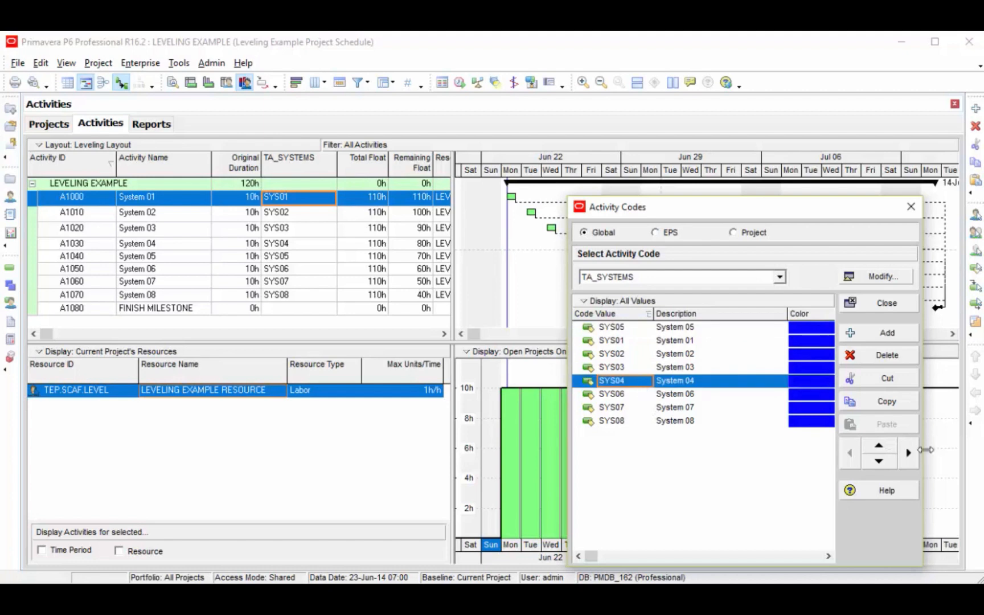
pyautogui.click(881, 446)
pyautogui.click(880, 446)
pyautogui.click(880, 446)
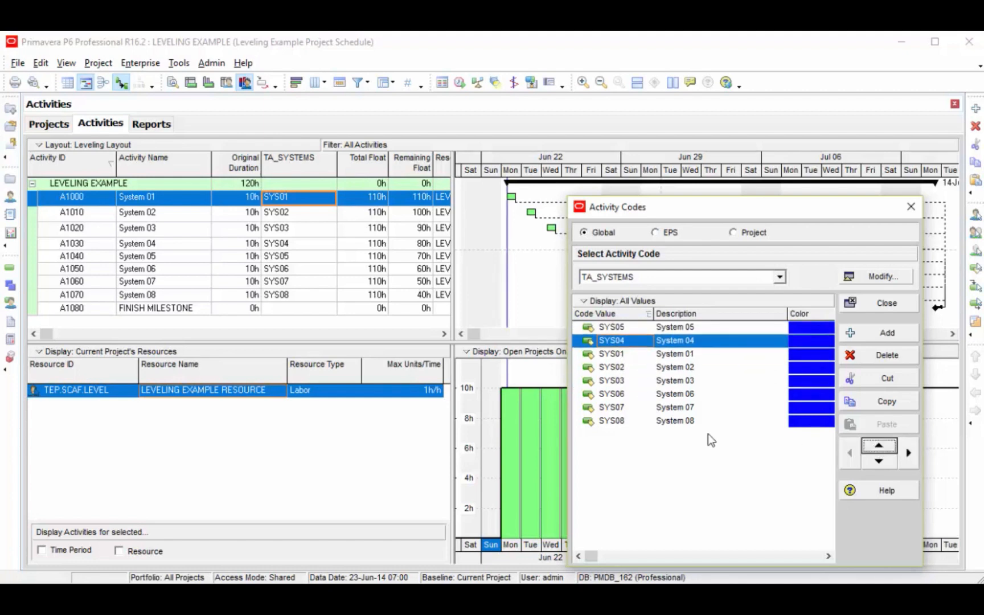
# Move the TA_SYSTEMS value SYS07 up to third place, directly below SYS04
pyautogui.click(661, 409)
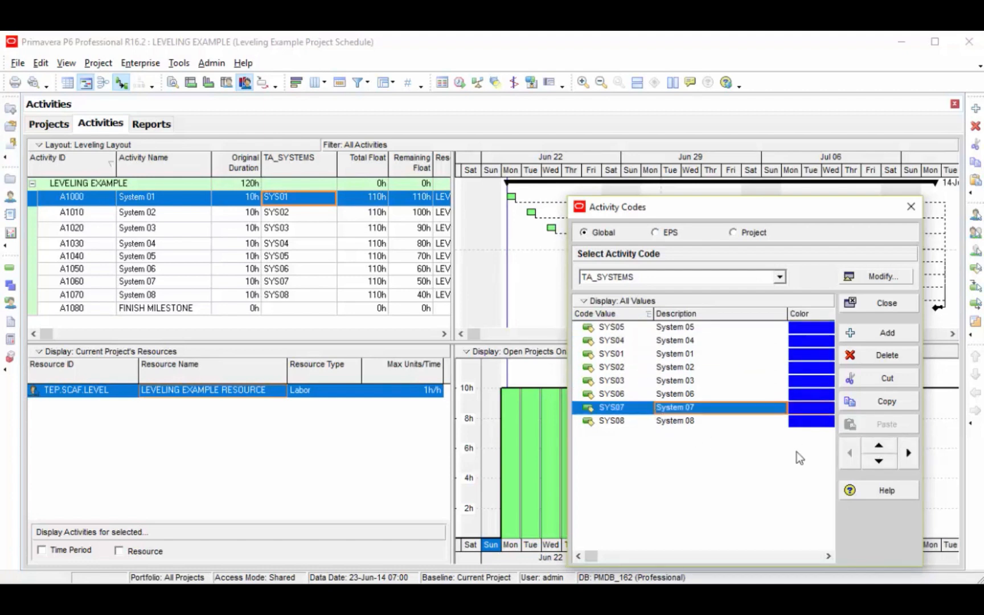
pyautogui.click(880, 446)
pyautogui.click(880, 446)
pyautogui.click(880, 446)
pyautogui.click(886, 448)
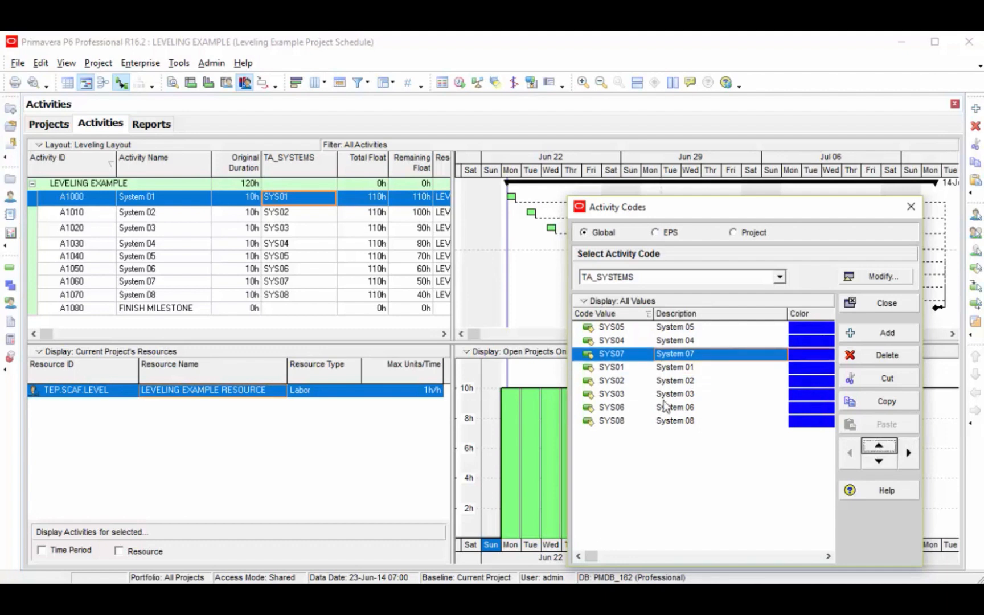
# Move the TA_SYSTEMS value SYS08 up to fifth place, directly below SYS01
pyautogui.click(615, 425)
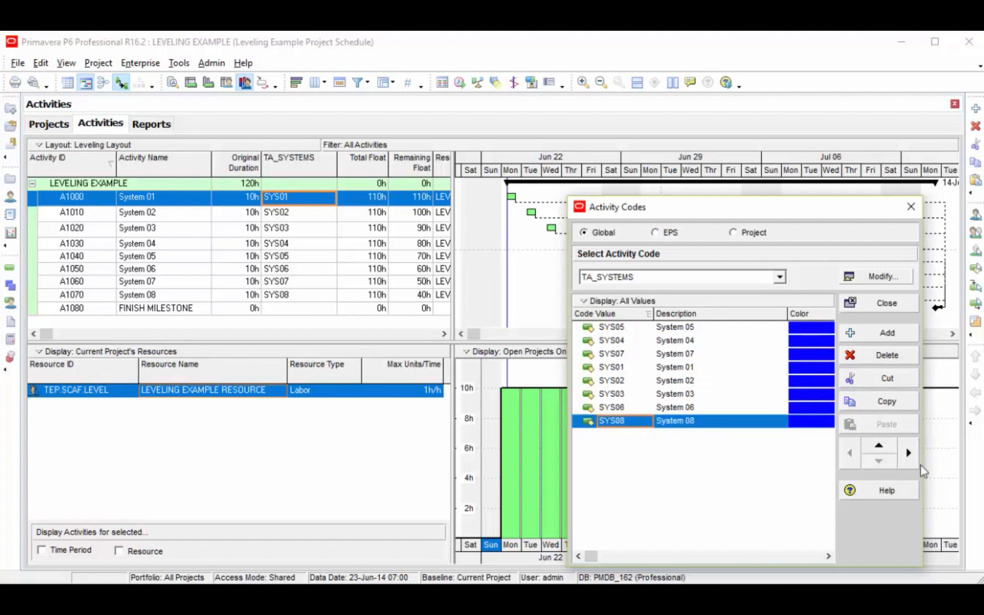
pyautogui.click(878, 446)
pyautogui.click(879, 446)
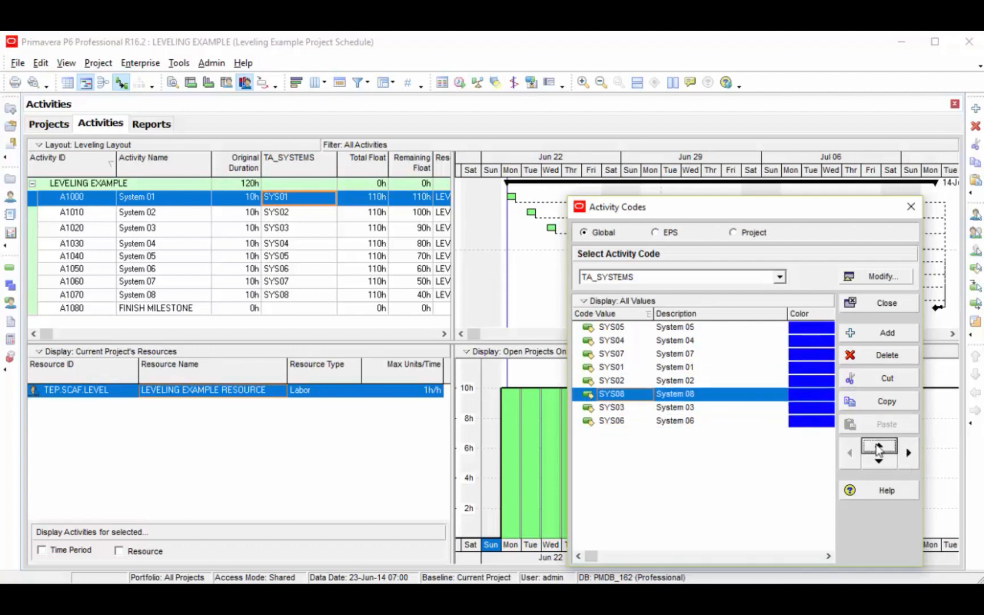
pyautogui.click(878, 448)
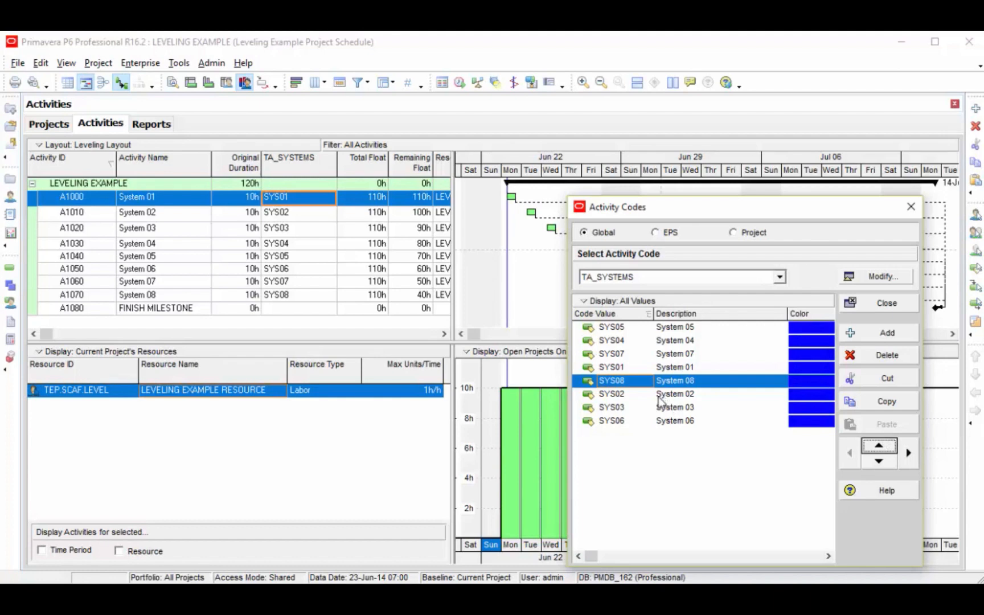
# Move the TA_SYSTEMS value SYS03 up between SYS01 and SYS08
pyautogui.click(672, 407)
pyautogui.click(879, 447)
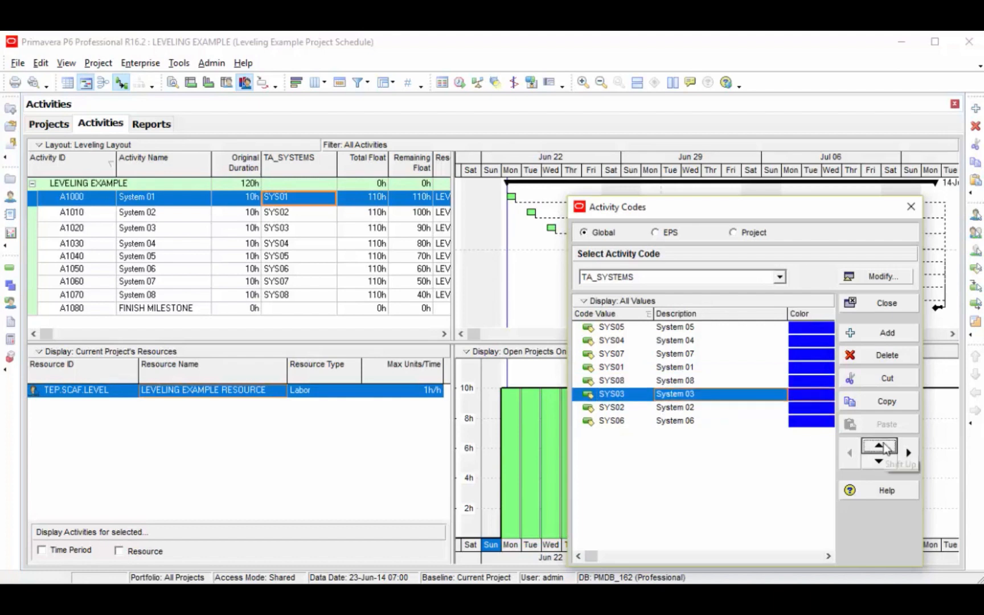
pyautogui.click(883, 446)
# Move the TA_SYSTEMS value SYS06 up one place above SYS02 and close the activity codes
pyautogui.click(735, 420)
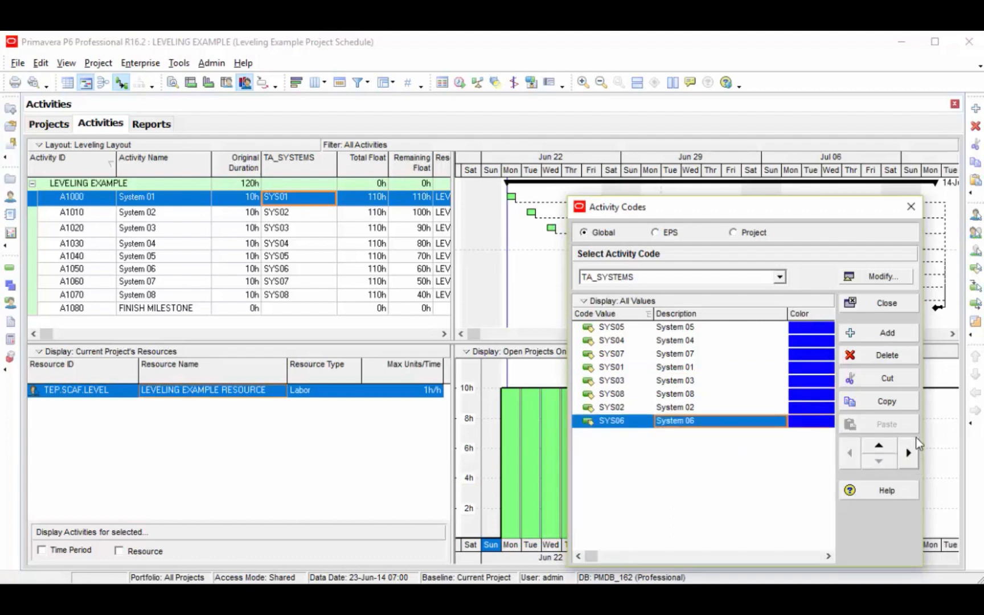
pyautogui.click(880, 446)
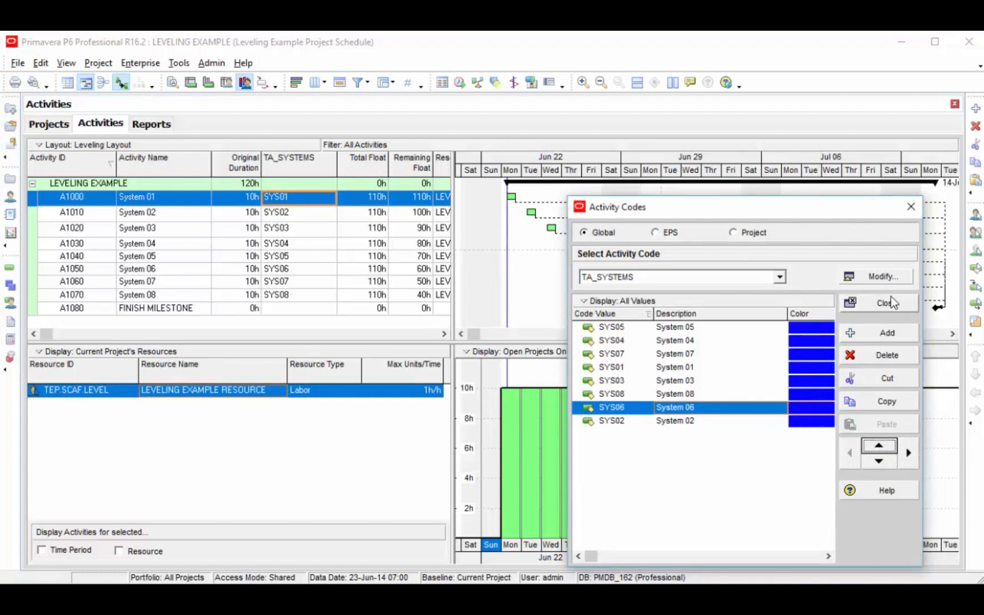
pyautogui.click(892, 297)
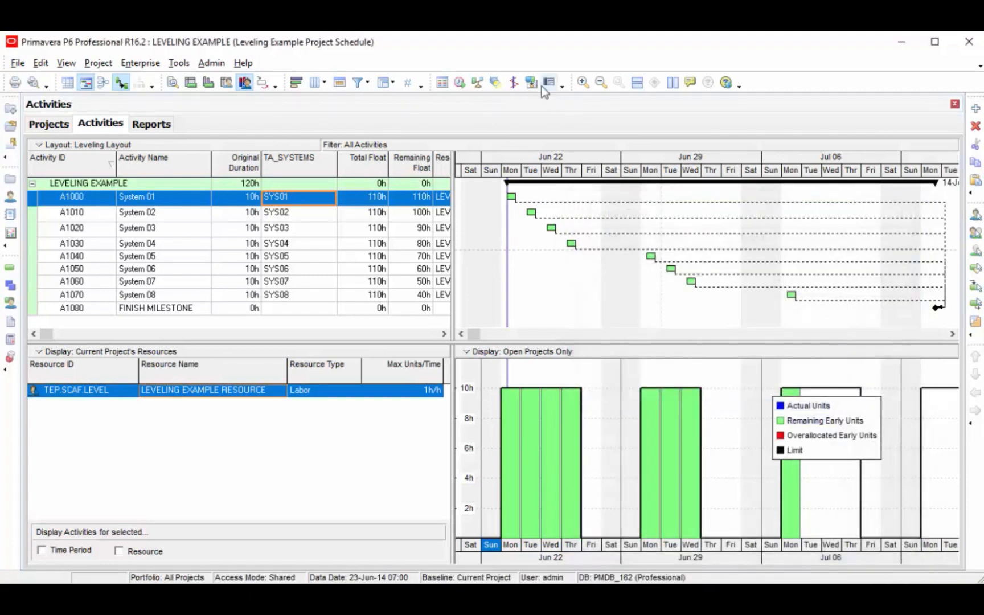
# Level the project's resources by the rearranged TA_SYSTEMS values, with Hierarchical as the sort order
pyautogui.click(477, 84)
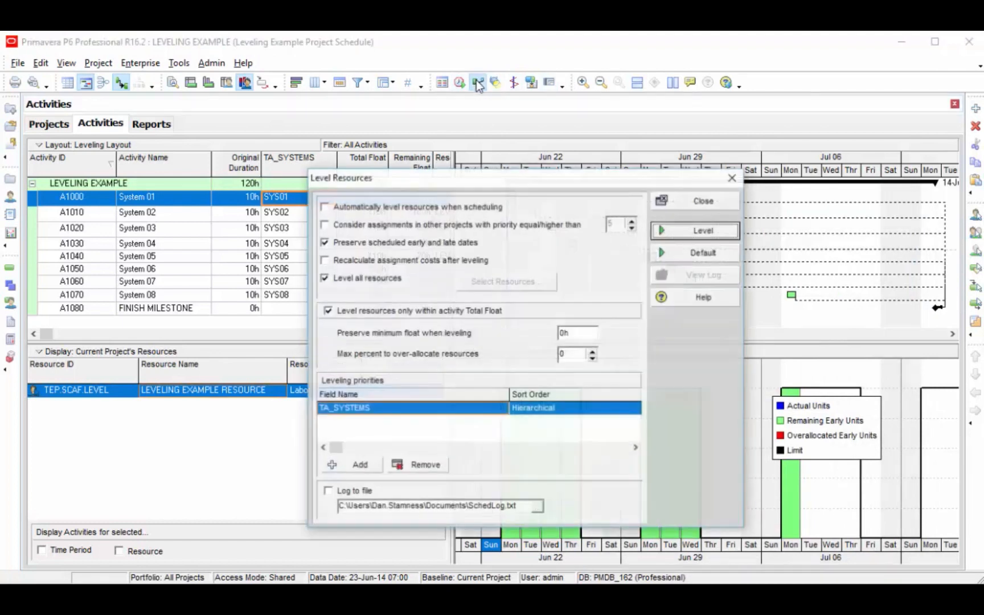
pyautogui.moveTo(516, 188); pyautogui.dragTo(679, 279)
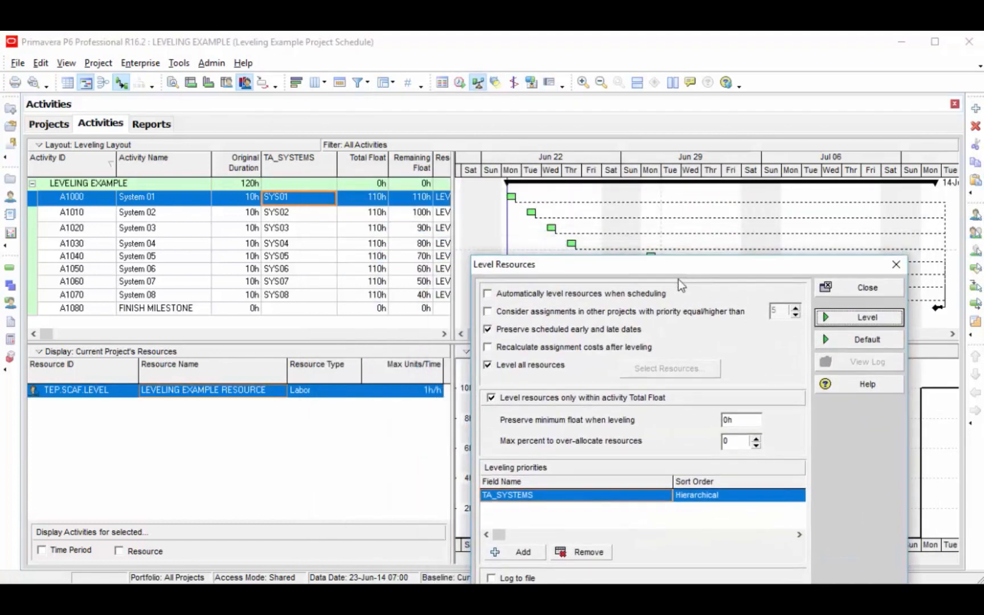
pyautogui.click(721, 496)
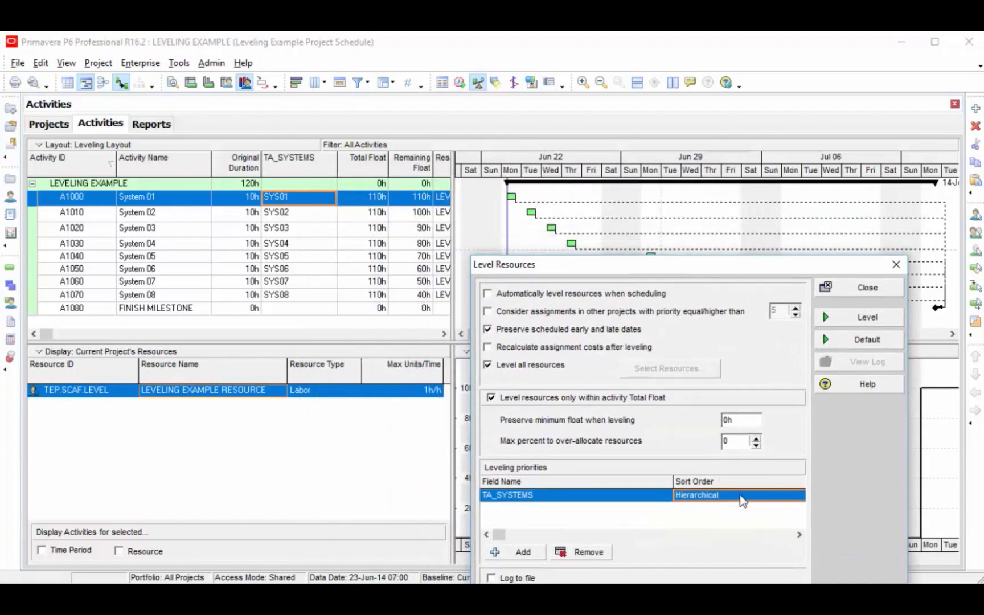
pyautogui.click(867, 319)
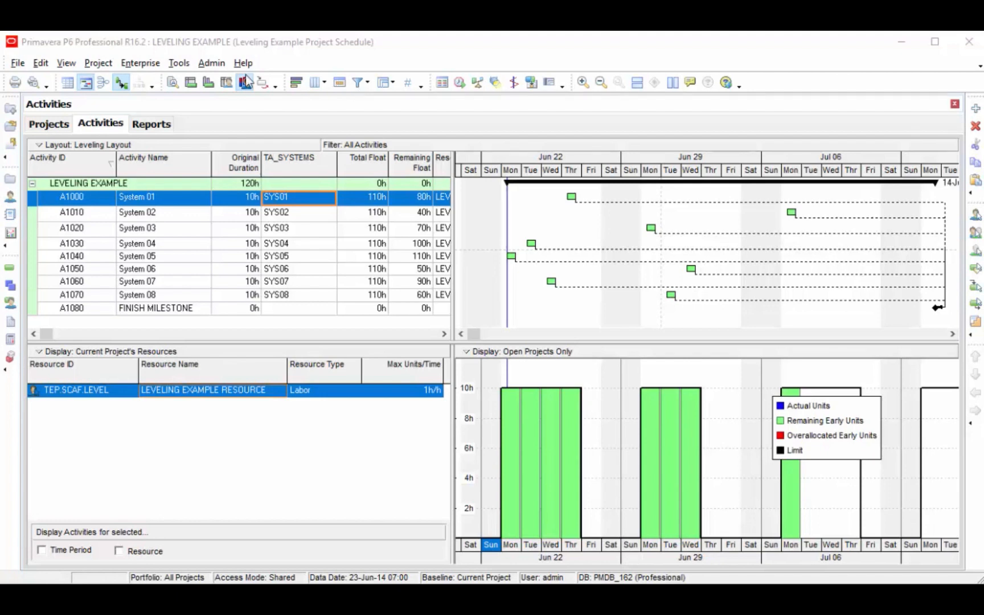
# Reopen the activity codes, move the TA_SYSTEMS value SYS06 up to first place above SYS05, and close the dialog
pyautogui.click(308, 270)
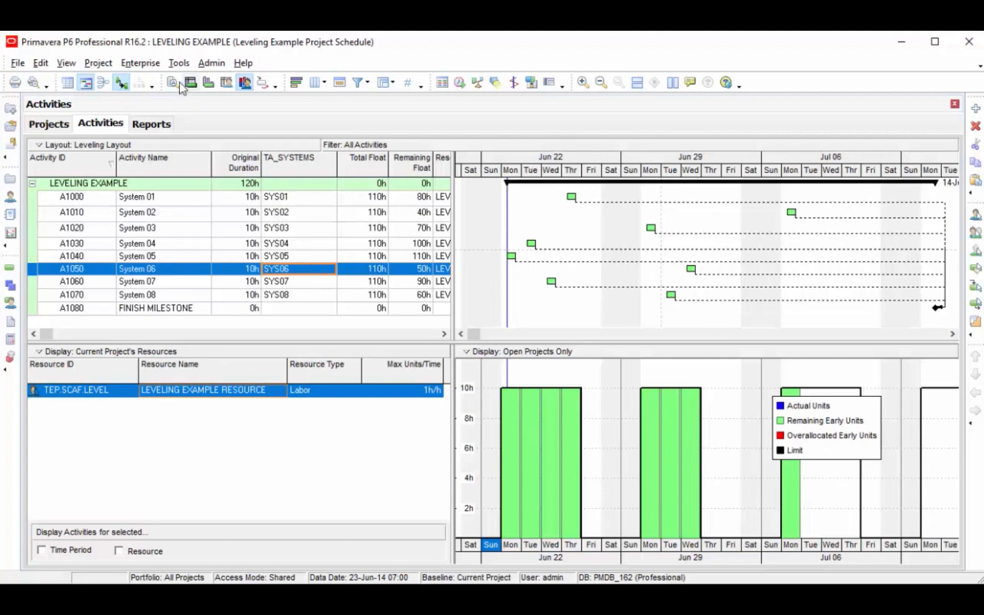
pyautogui.click(140, 63)
pyautogui.click(152, 82)
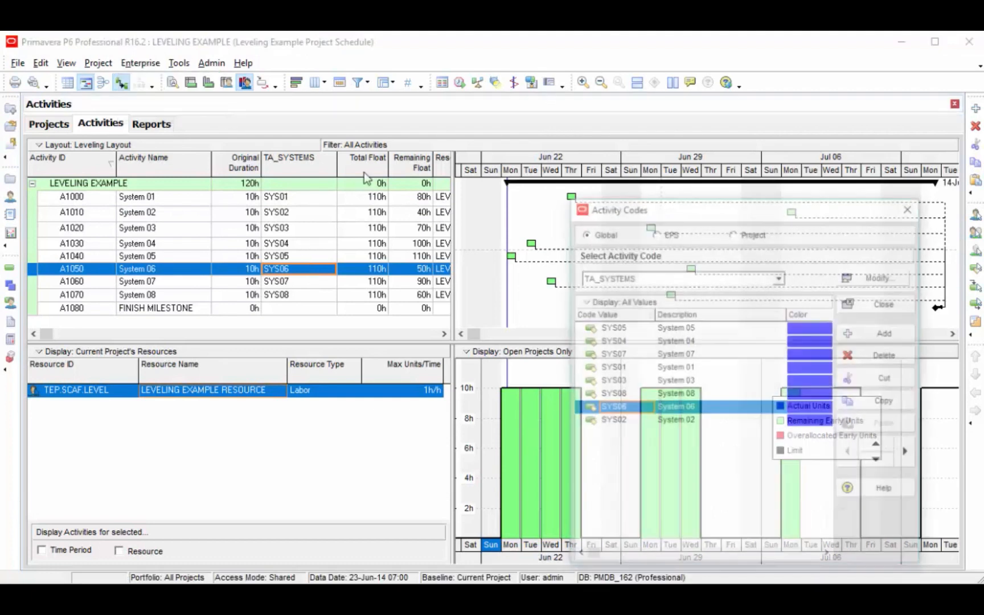
pyautogui.click(708, 395)
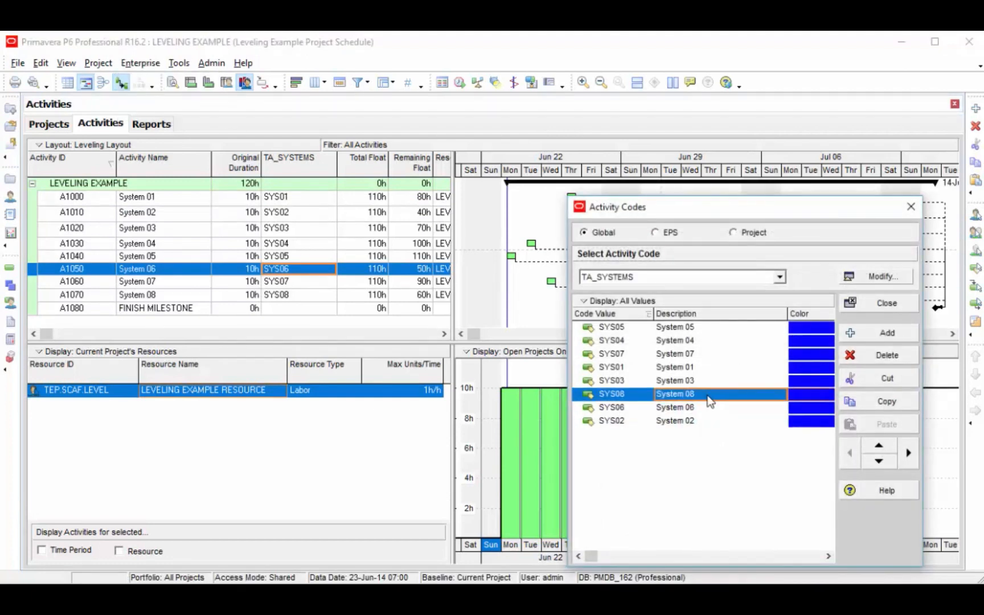
pyautogui.click(707, 409)
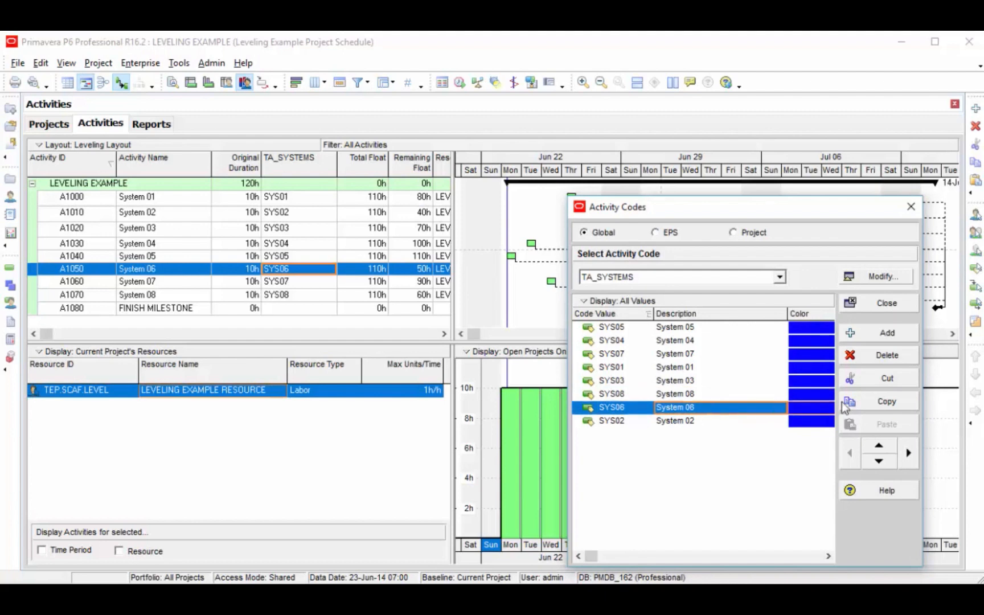
pyautogui.click(879, 447)
pyautogui.click(879, 448)
pyautogui.click(879, 448)
pyautogui.click(879, 447)
pyautogui.click(879, 447)
pyautogui.click(879, 447)
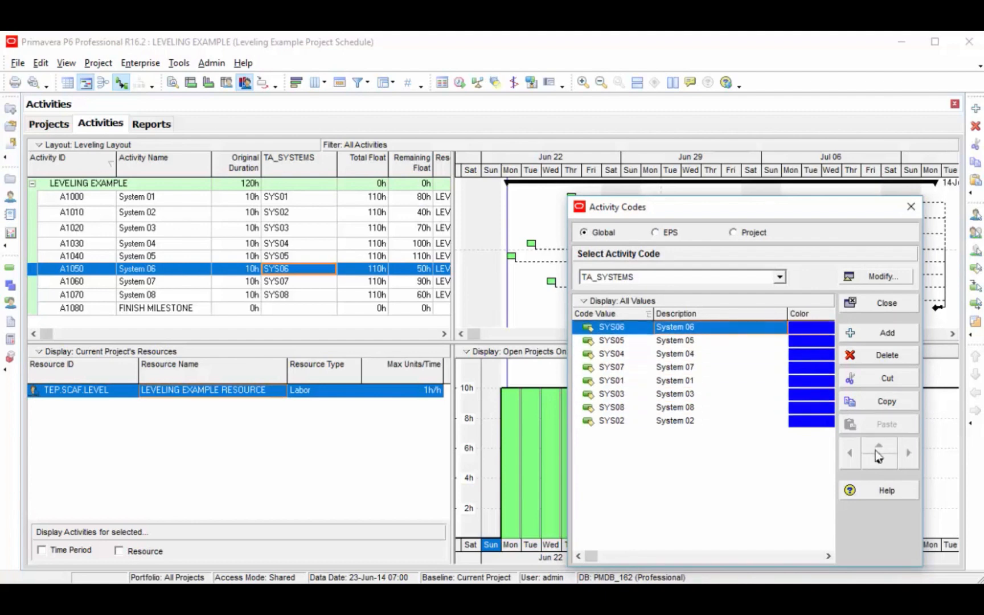
pyautogui.click(900, 303)
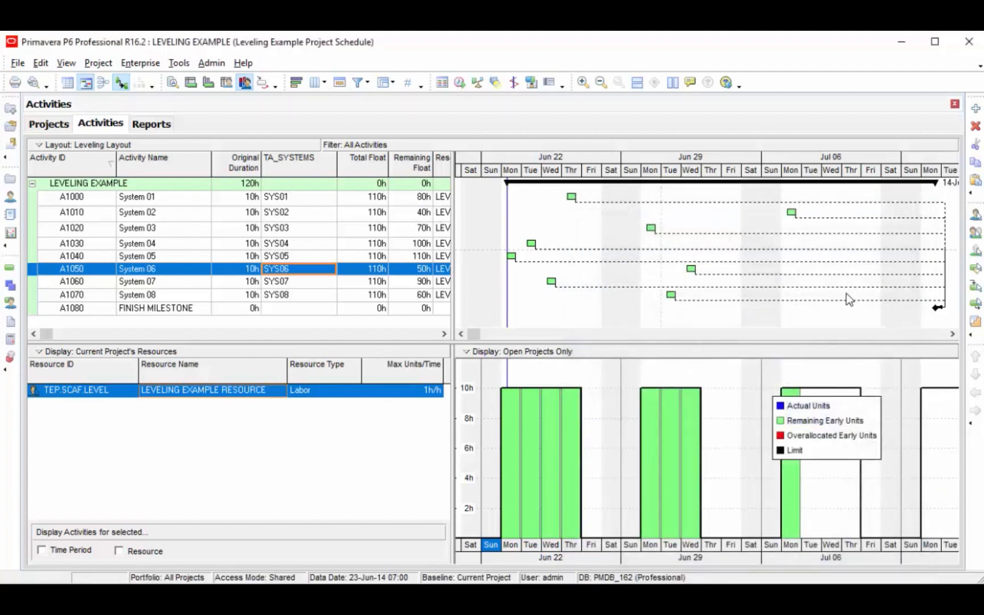